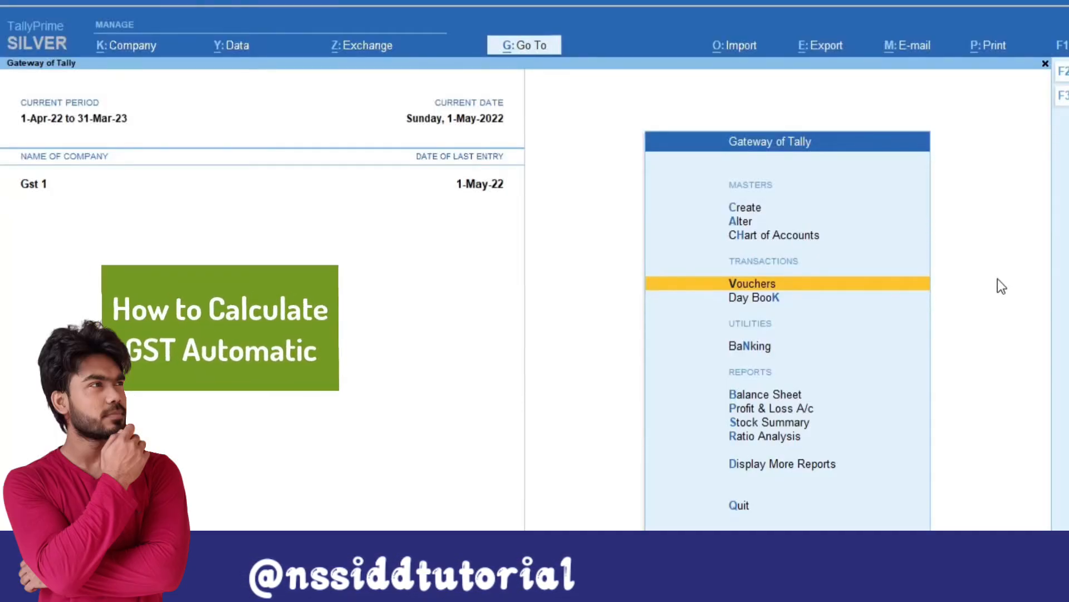
Step: Start a sales voucher with reference number 1, party account Deepak & Co. and the Sales ledger
key(Return)
text(1)
key(Return)
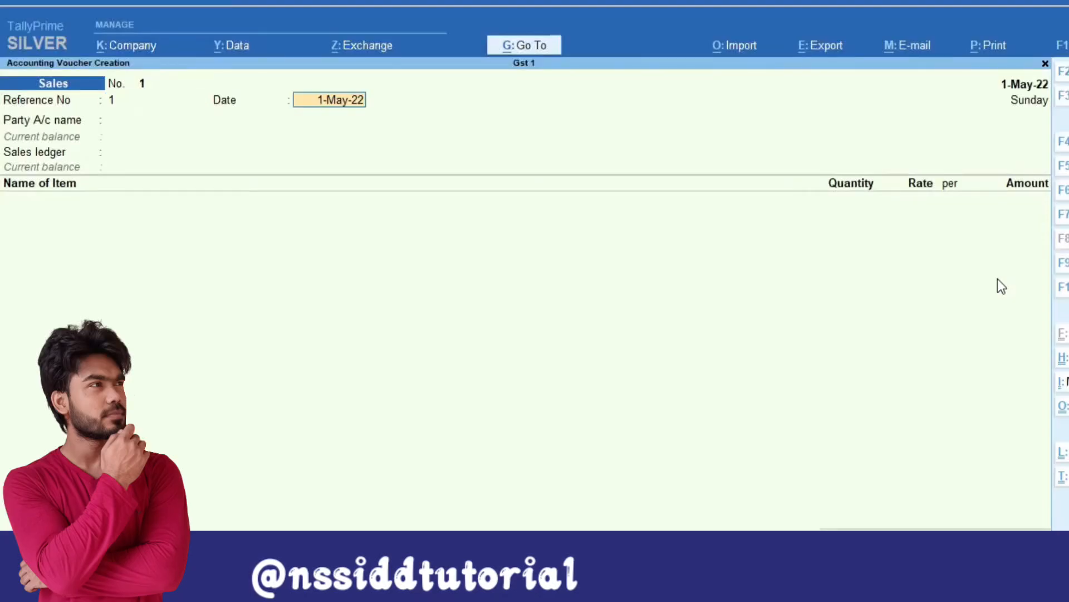
key(Return)
key(Down)
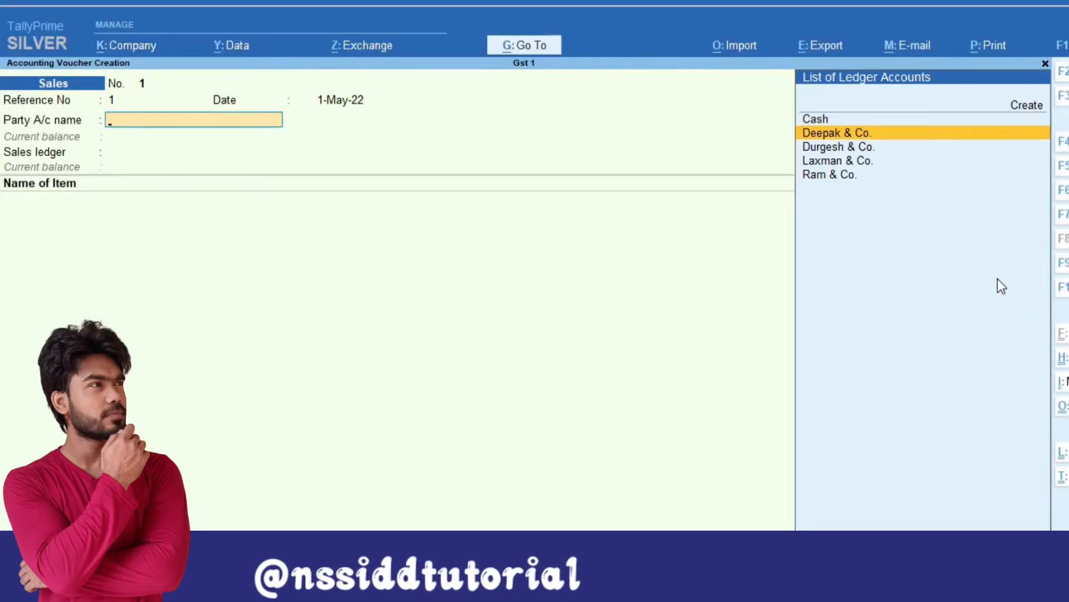
key(Return)
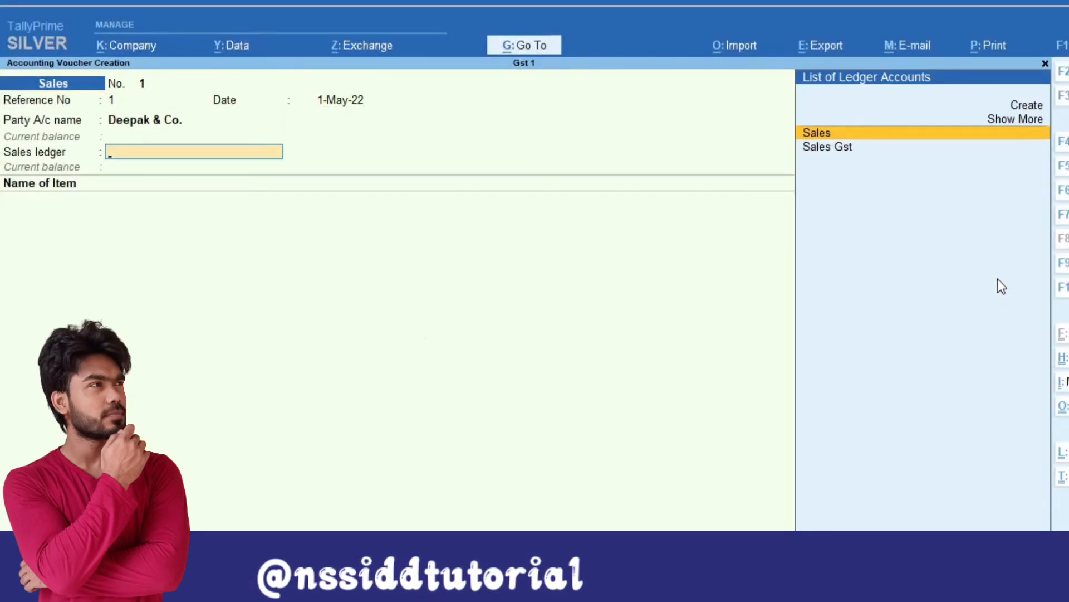
key(Return)
key(Return)
Step: Add the stock item Lg Monitor to the voucher with quantity 10 nos at a rate of 4,000
text(Lg)
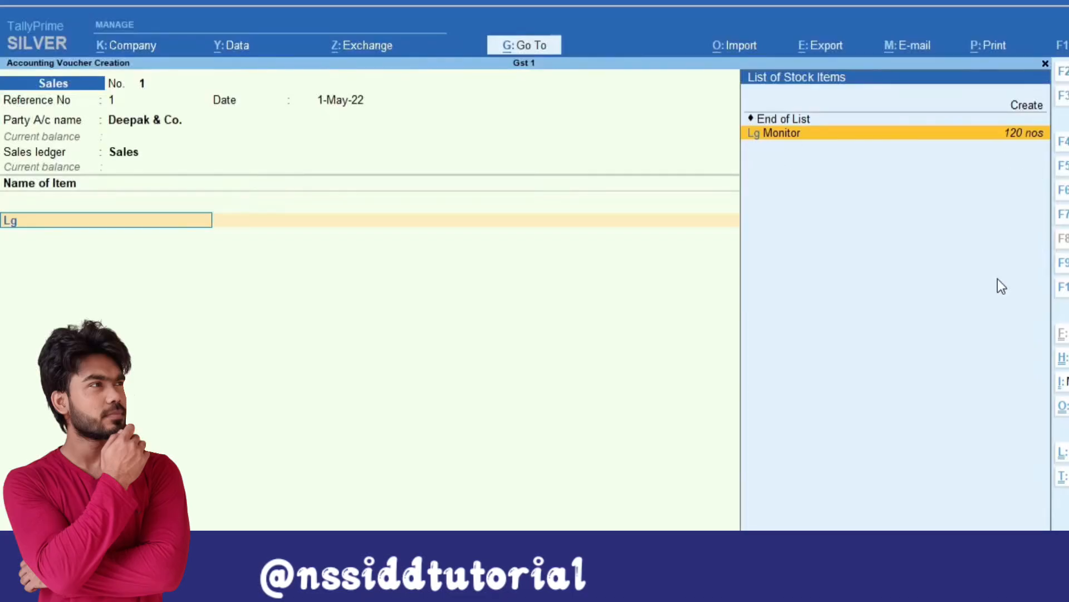
key(Return)
text(10)
key(Return)
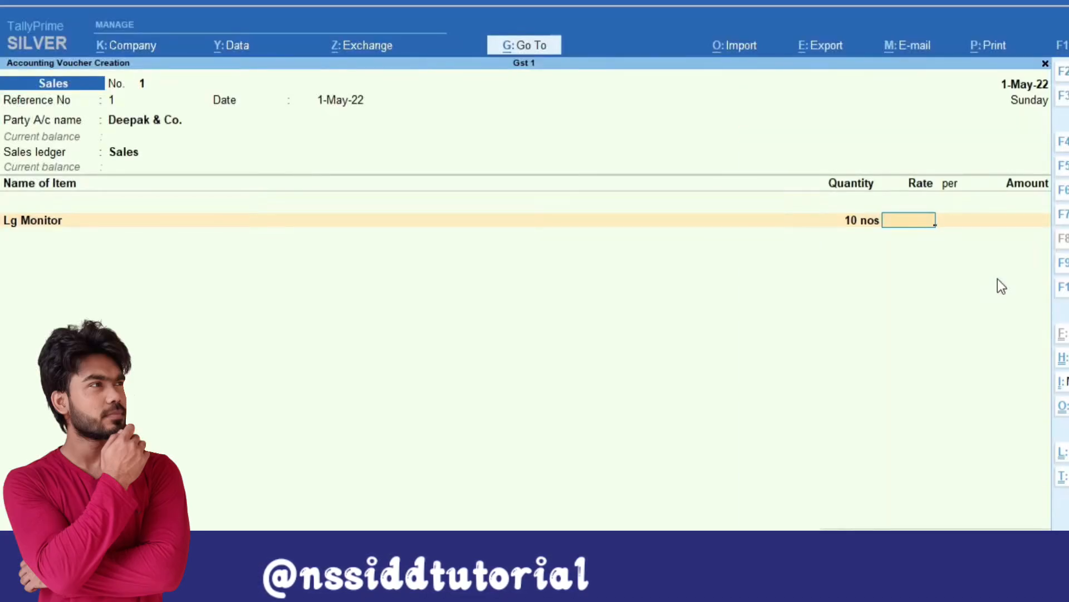
text(4,000)
key(Return)
key(Return)
key(Return)
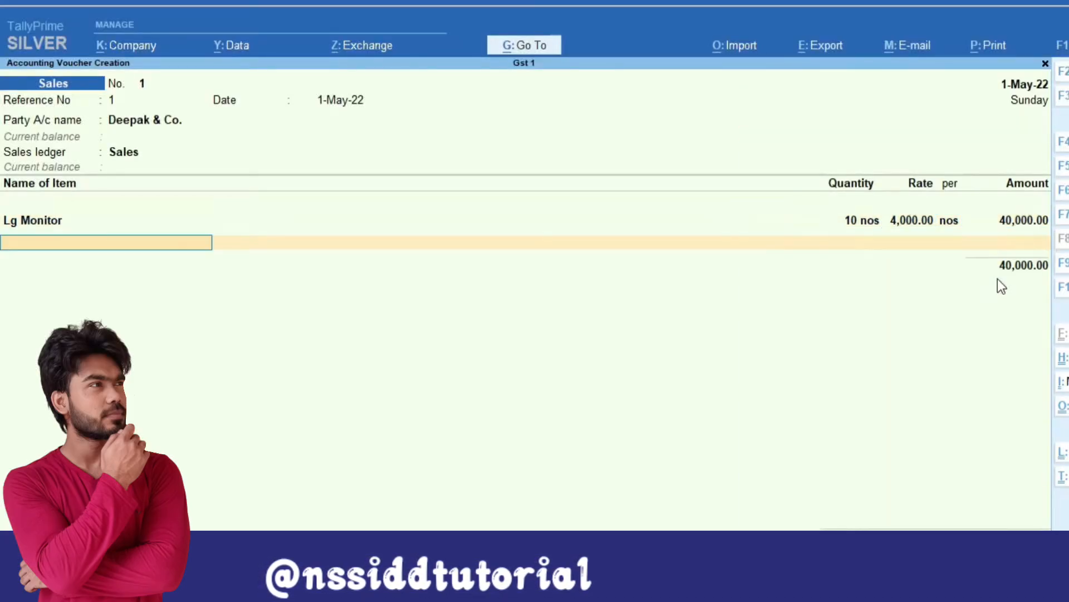
Step: Finish the item list and add the CGST ledger below the Lg Monitor line
key(Return)
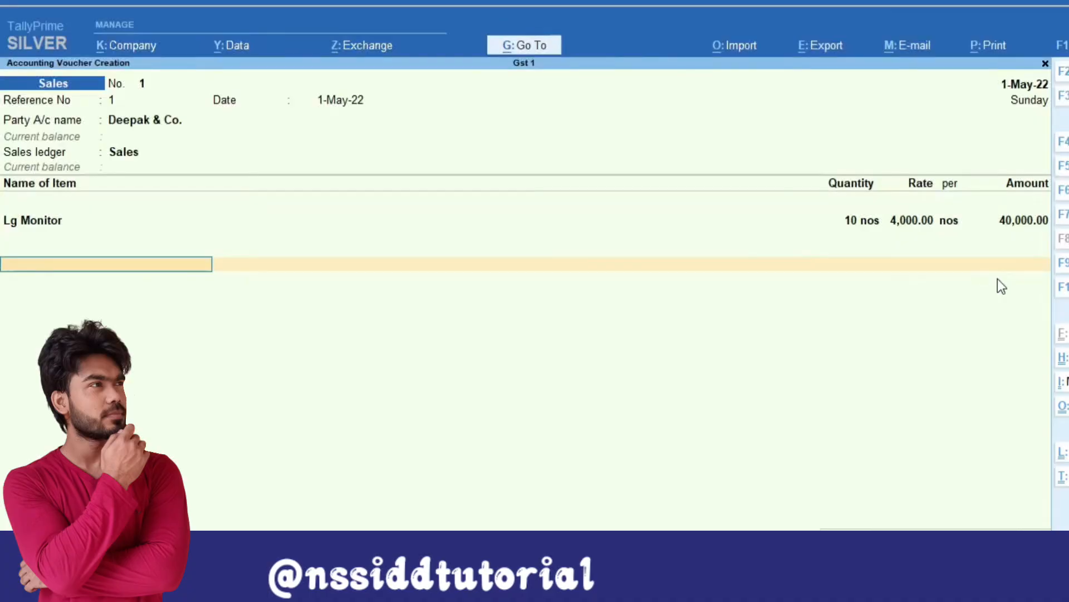
text(C)
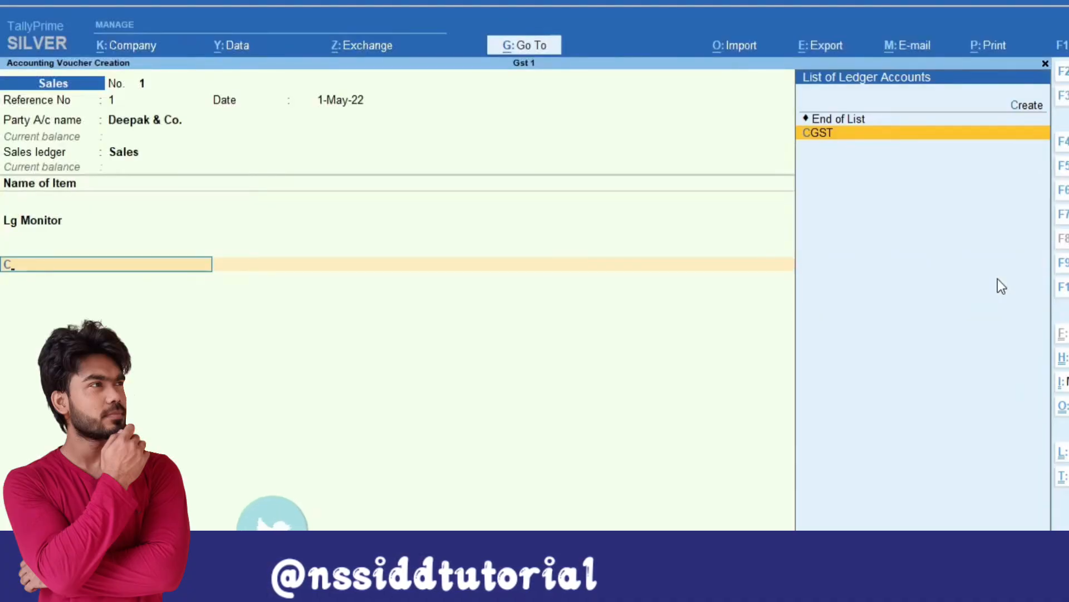
key(Return)
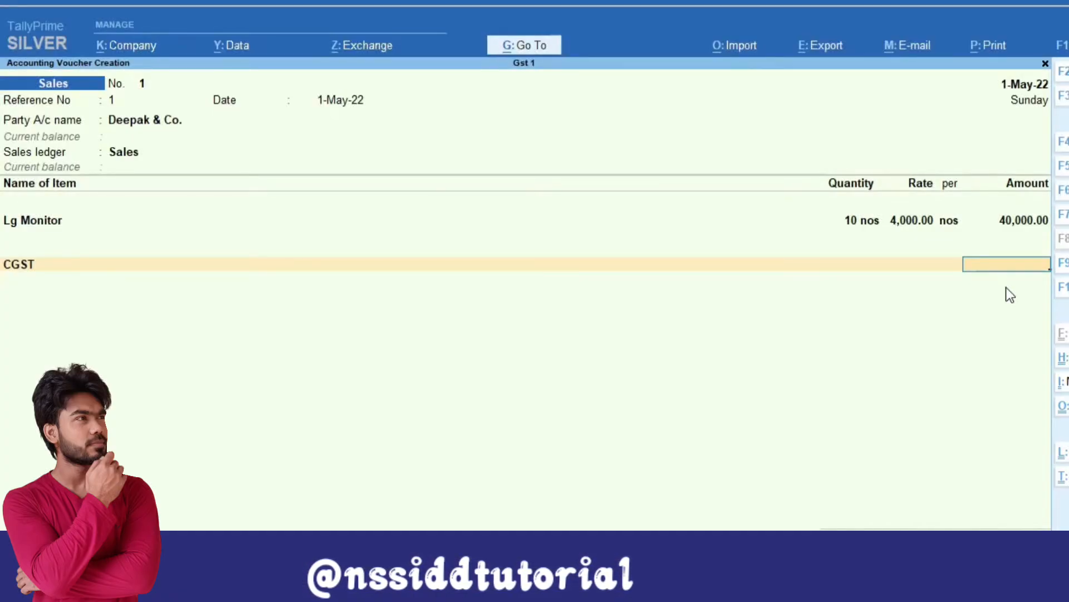
Step: Examine the detailed GST tax analysis of the Lg Monitor sale for missing tax details, and return to the voucher
key(alt+a)
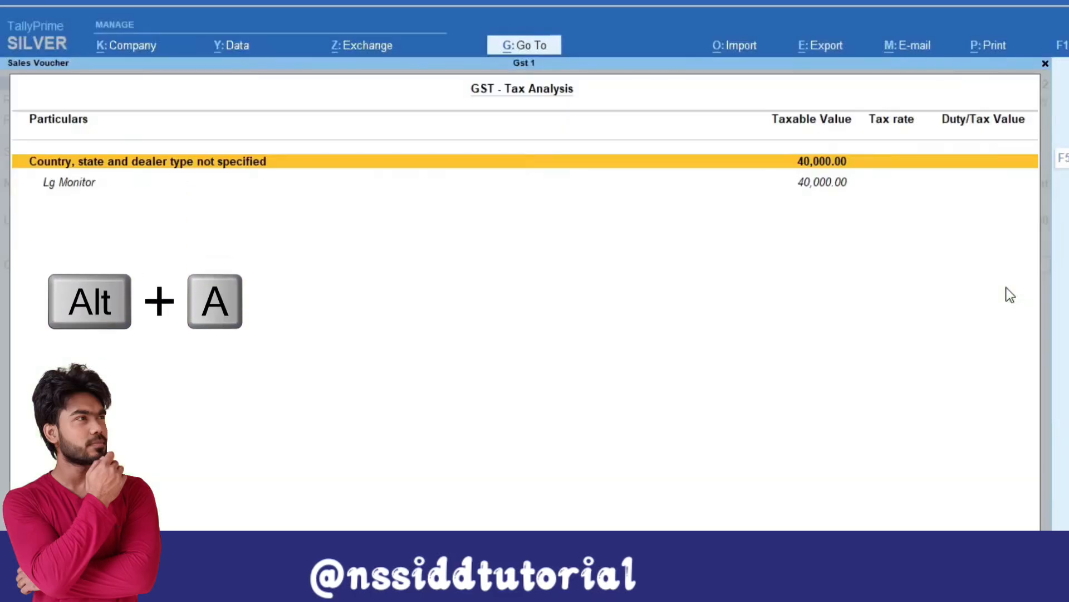
key(alt+F1)
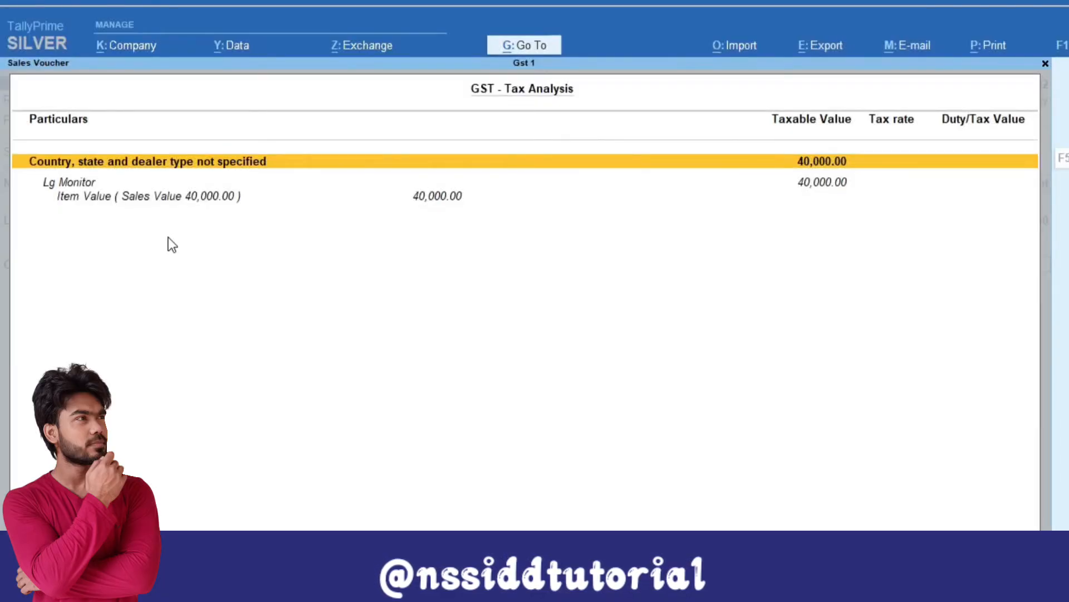
key(Escape)
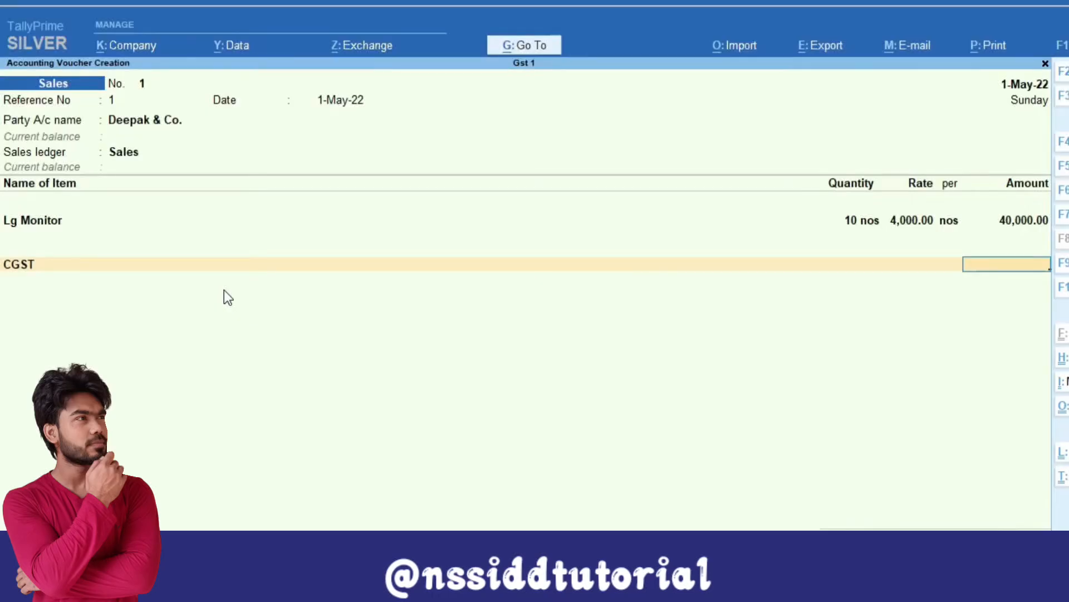
key(ctrl+o)
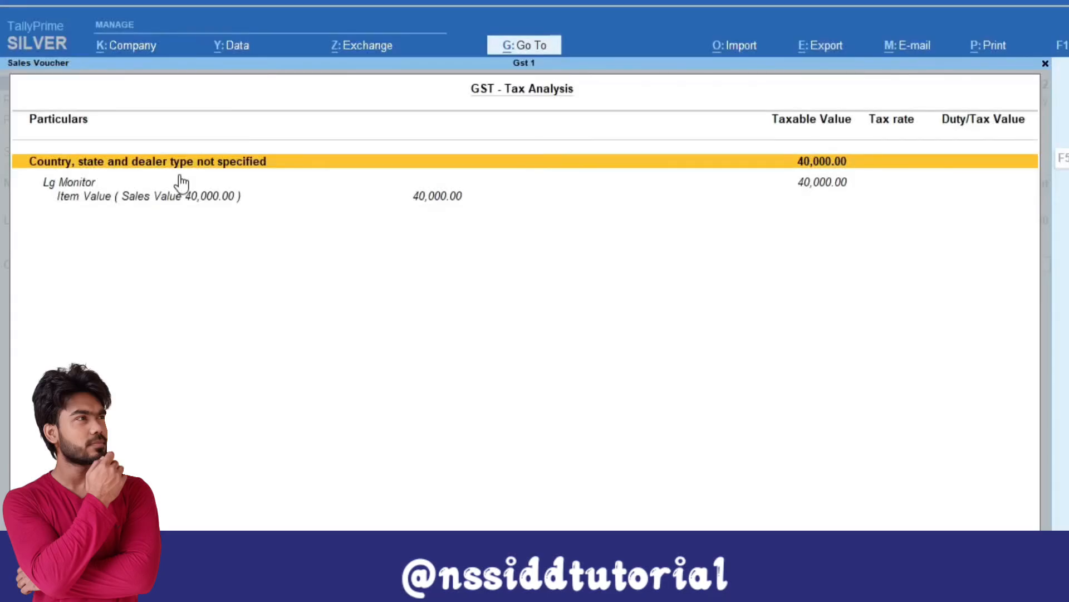
key(Escape)
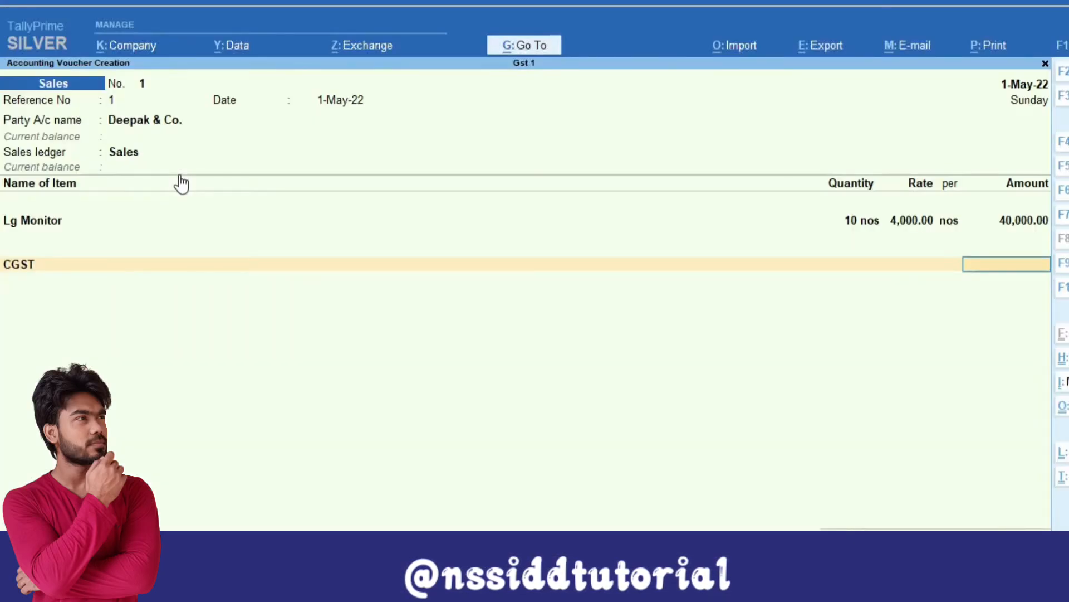
Step: Set the state to Rajasthan in the company's GST details and save the company features
key(F11)
key(Return)
key(Return)
key(Return)
key(Return)
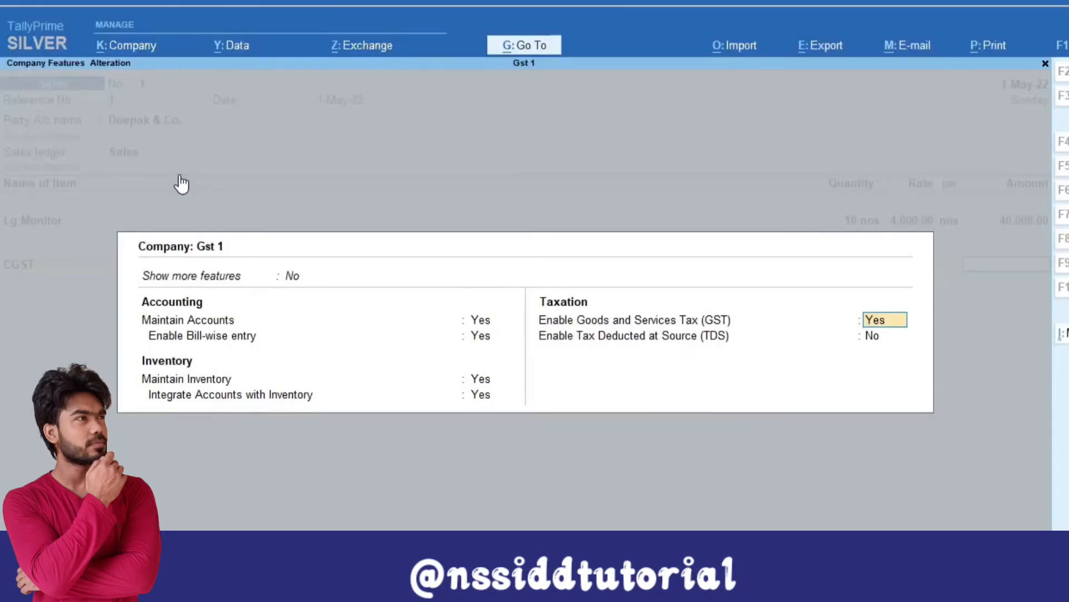
key(Return)
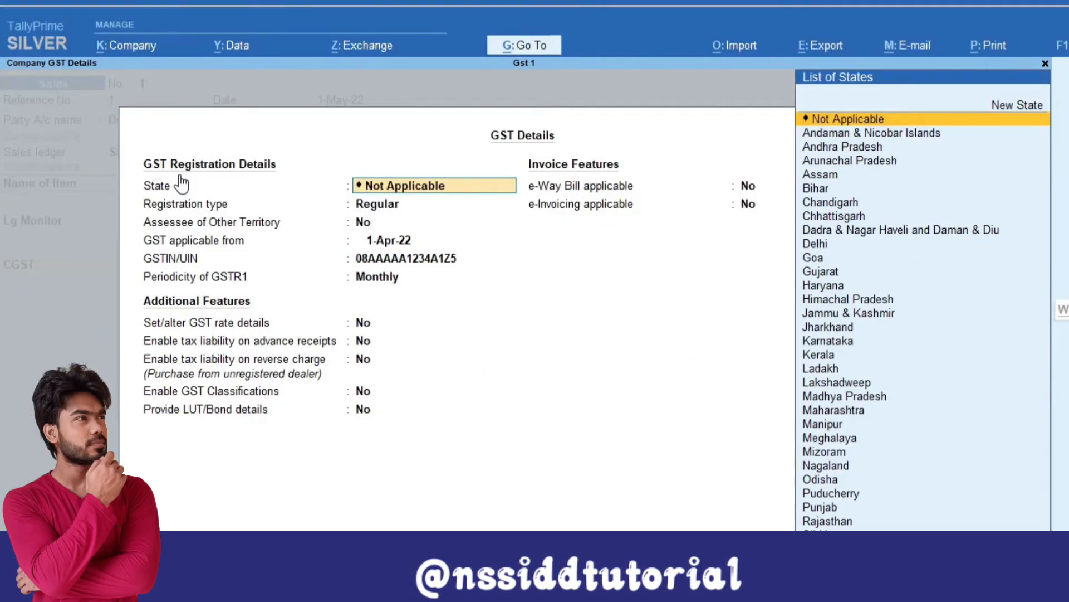
text(R)
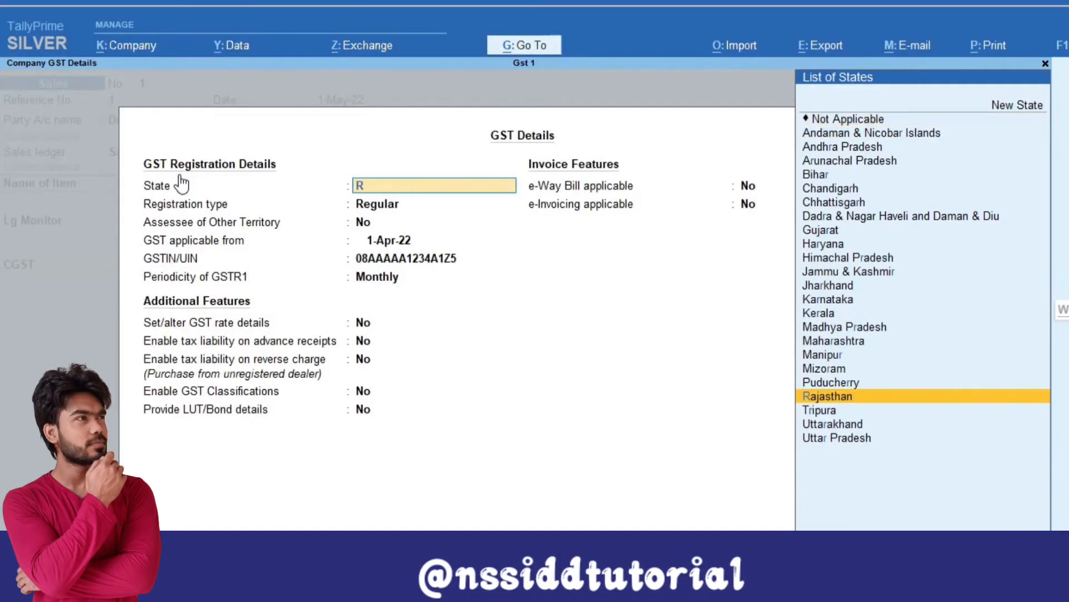
key(Return)
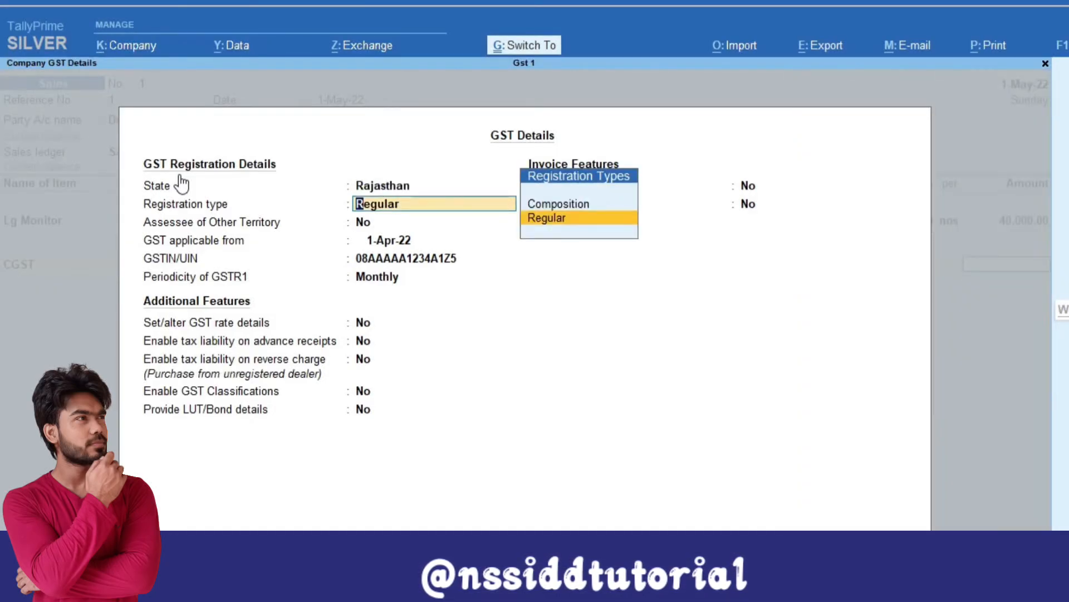
key(ctrl+a)
key(Return)
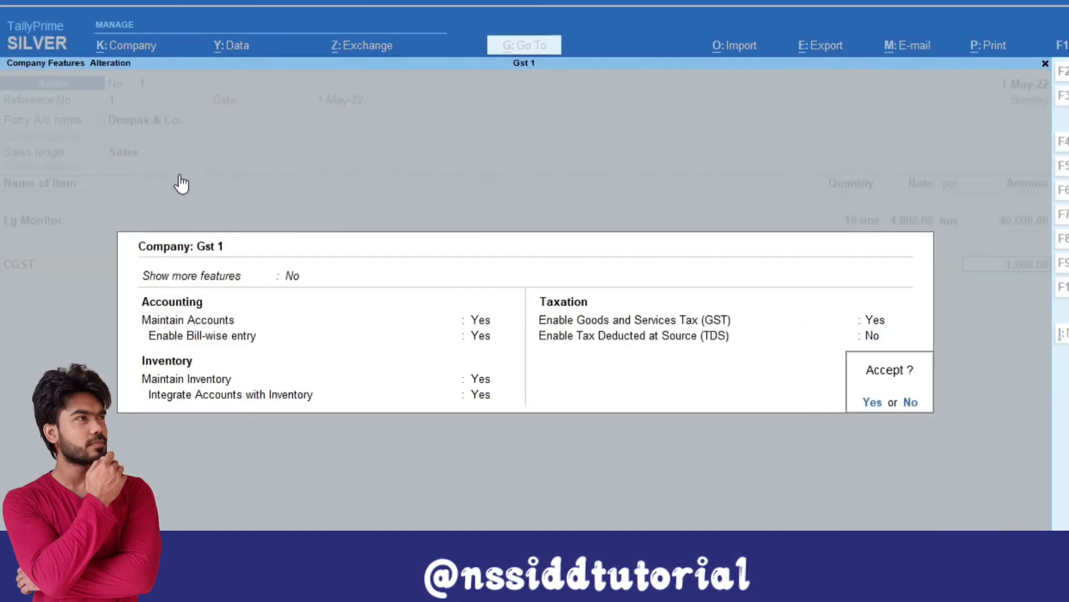
key(Return)
Step: Accept the automatic CGST amount, add the SGST ledger with its automatic amount, and save the sales voucher
key(Return)
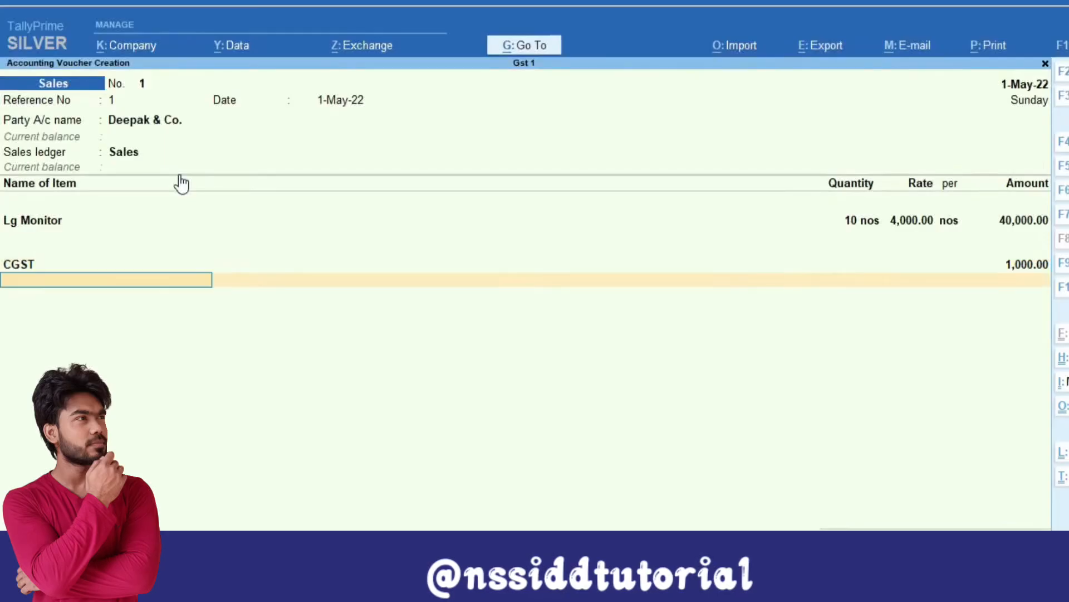
text(sg)
key(Return)
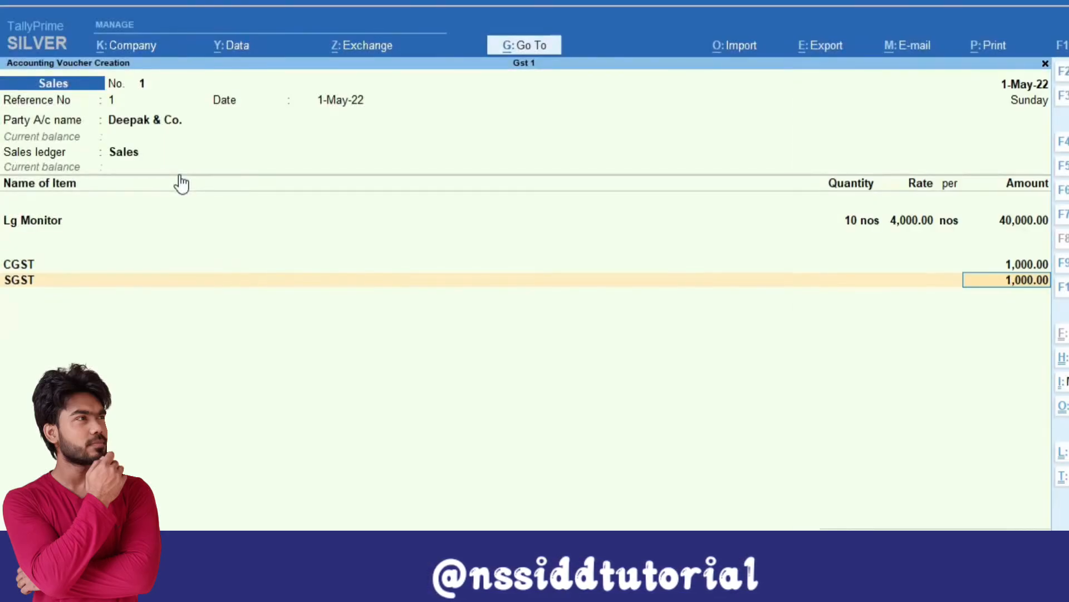
key(Return)
key(Return)
key(Return)
key(Return)
key(Return)
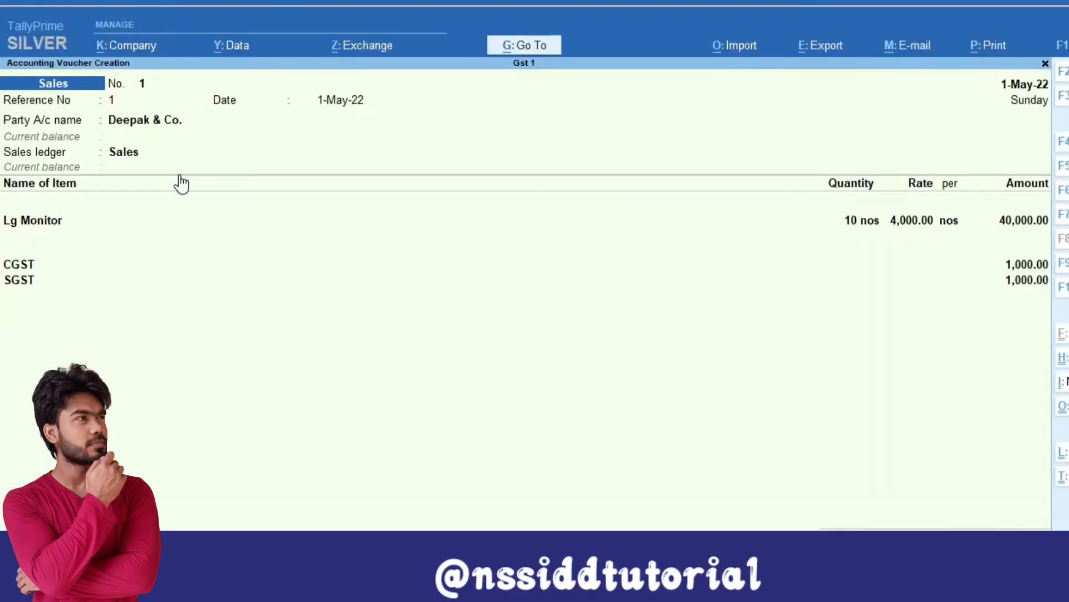
key(Return)
key(Return)
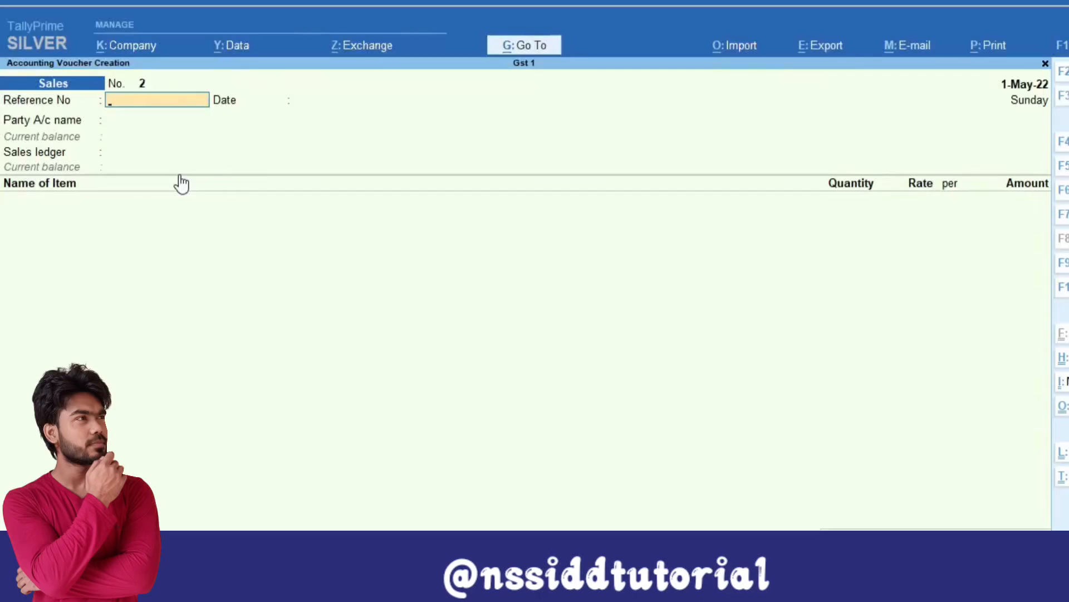
Step: Begin the second sales voucher with reference number 2, party account Deepak & Co. and the Sales ledger
text(2)
key(Return)
key(Return)
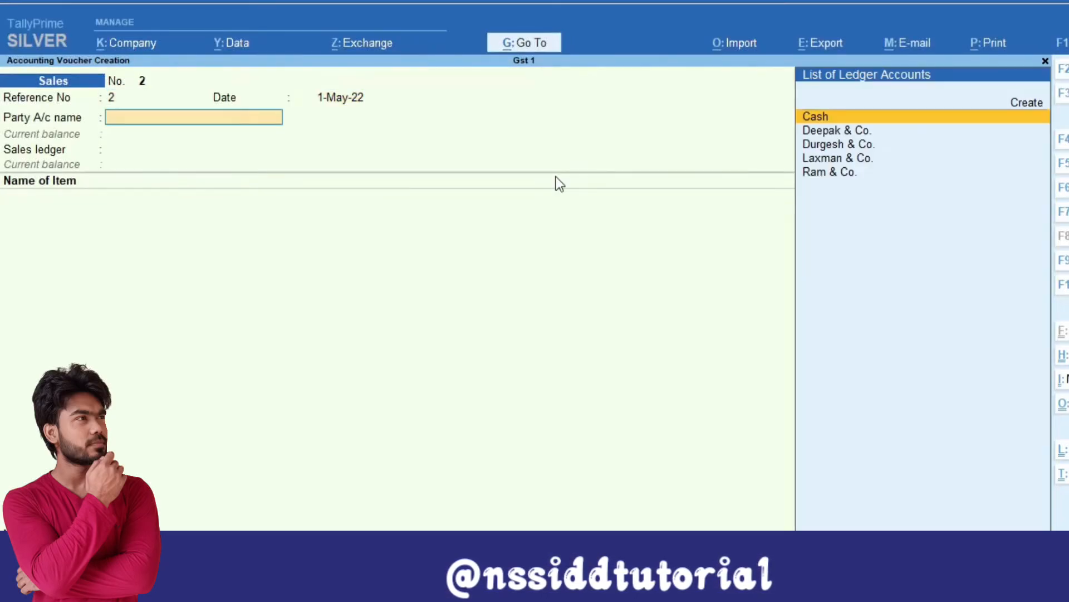
key(Down)
key(Return)
key(Return)
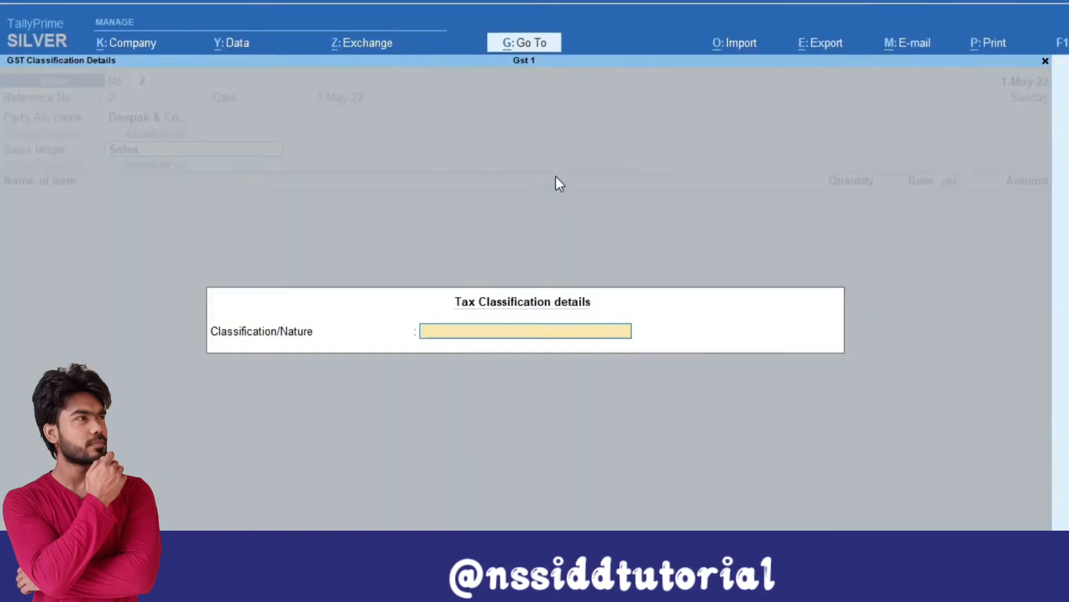
key(Return)
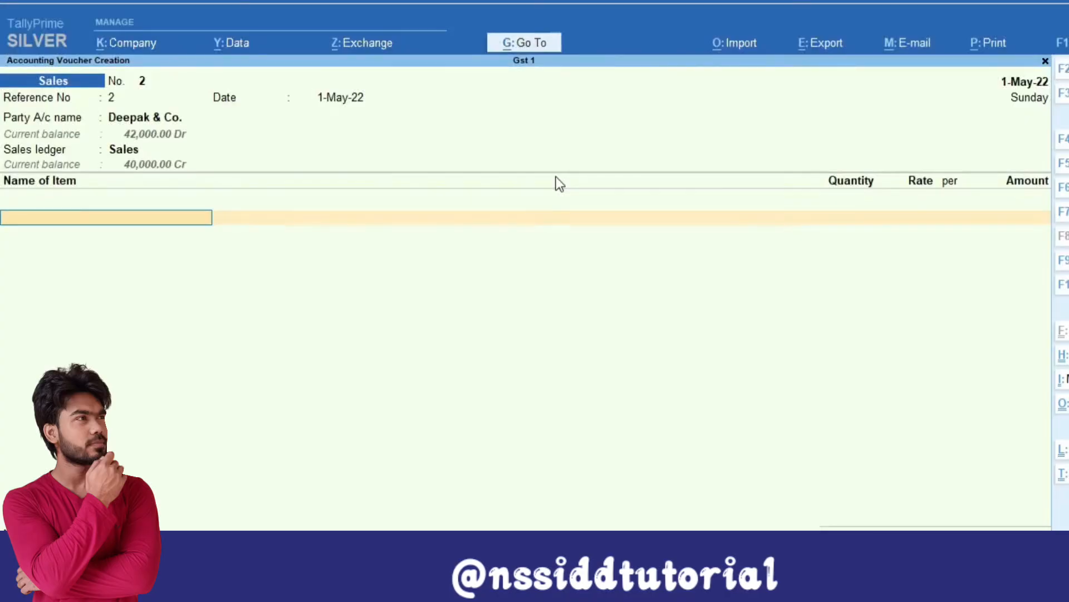
Step: Add the stock item Samsung Monitor with quantity 5 nos at a rate of 5,000
text(Sa)
key(Return)
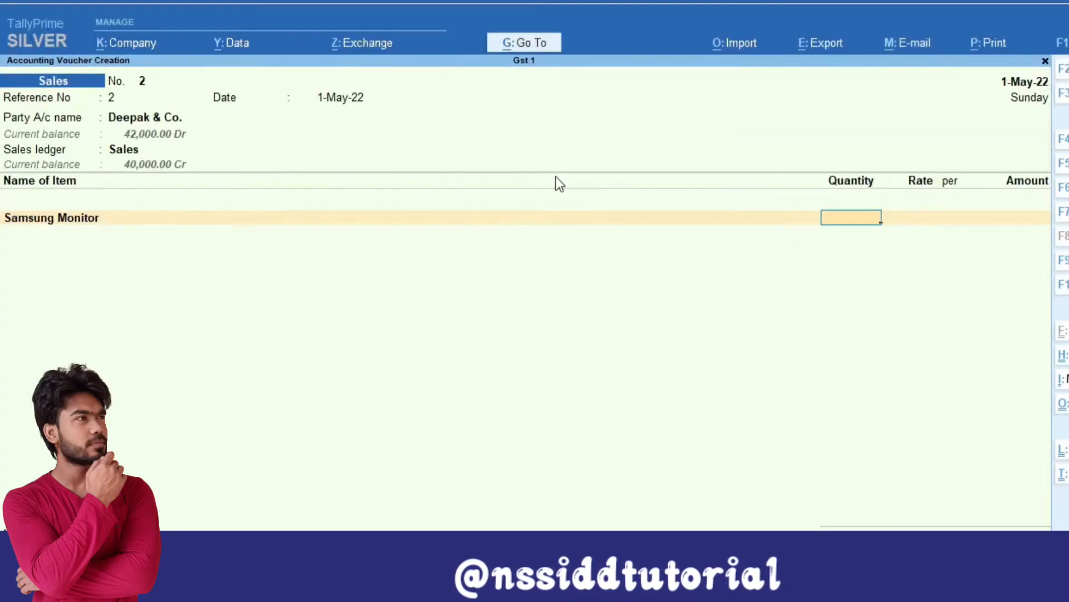
text(5)
key(Return)
text(5000)
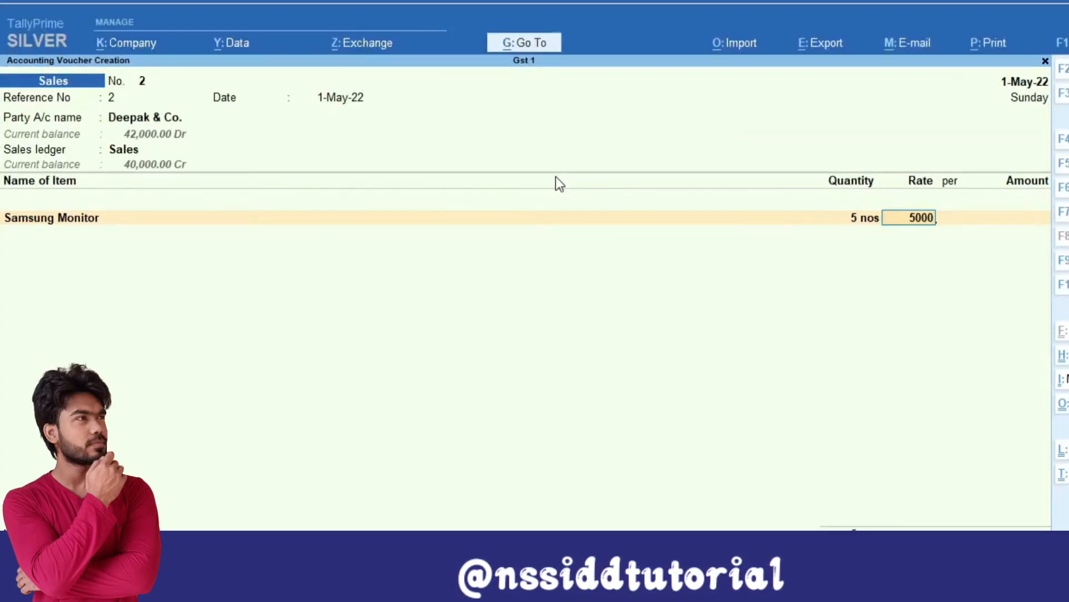
key(Return)
key(Return)
key(Return)
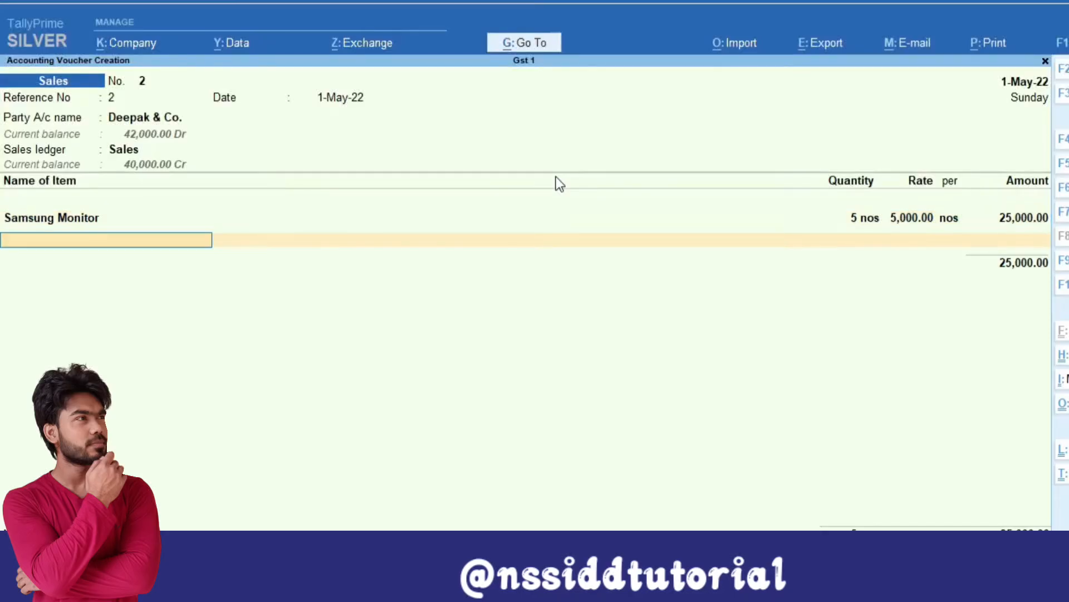
Step: Finish the item list and add the CGST ledger below the Samsung Monitor line
key(Return)
text(C)
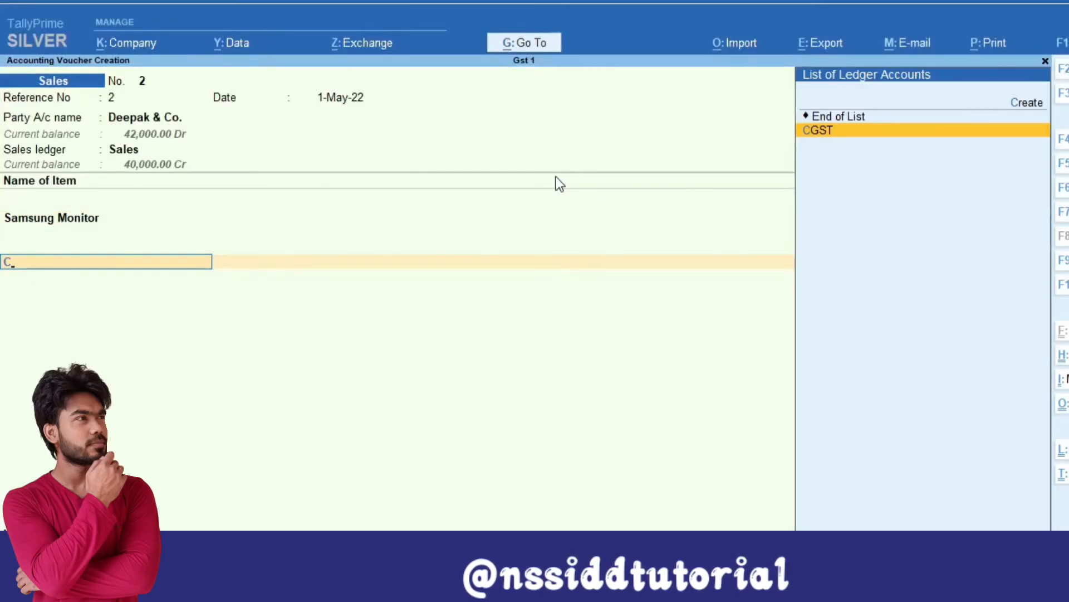
key(Return)
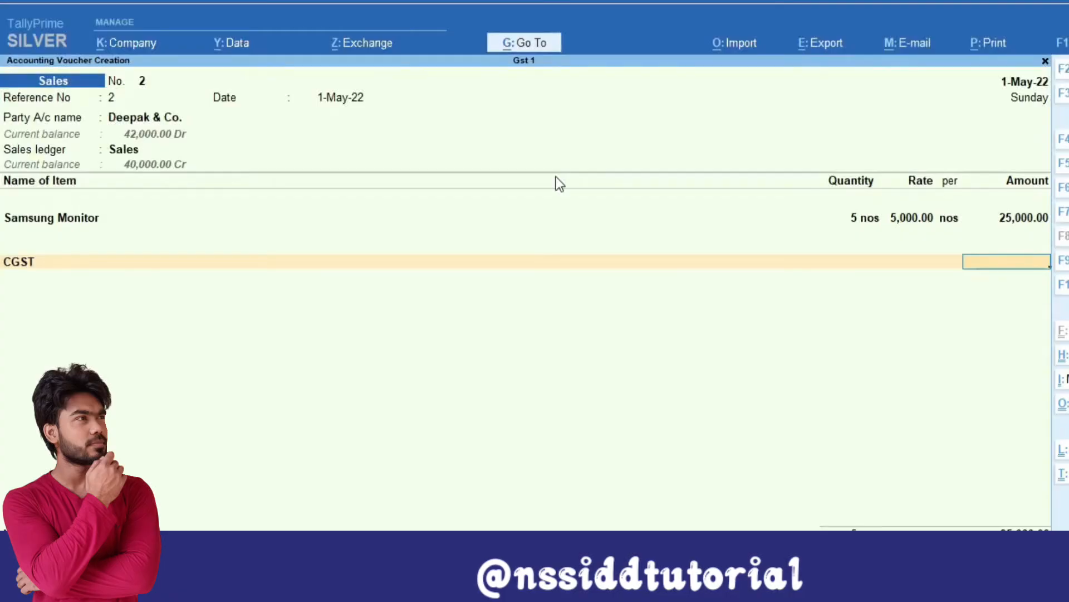
Step: Examine the detailed GST tax analysis of the Samsung Monitor sale for missing tax details, and return to the voucher
key(alt+a)
key(alt+F5)
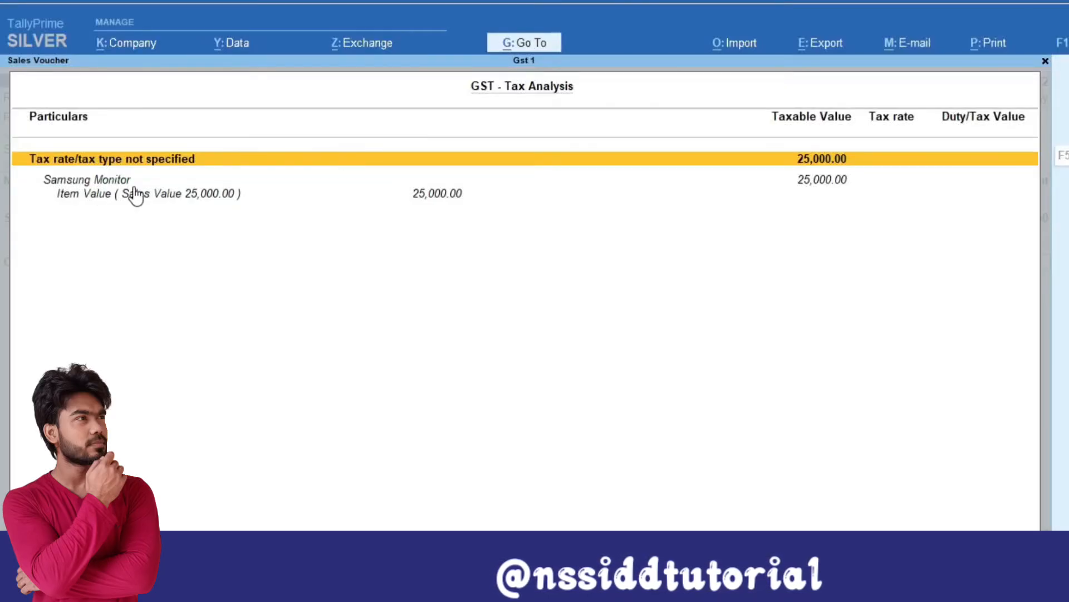
key(Escape)
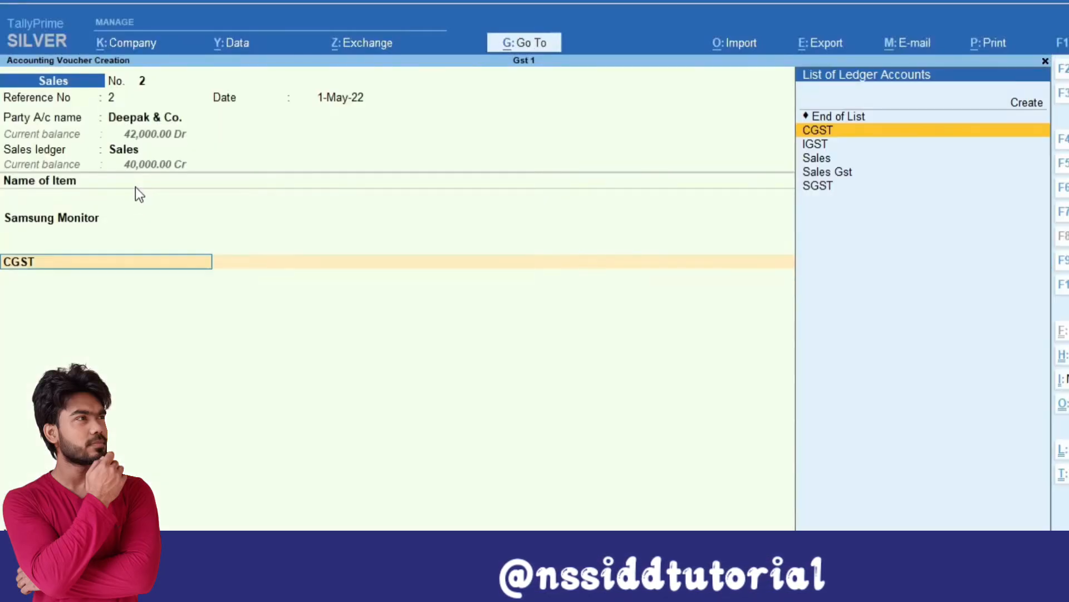
Step: Return to the Samsung Monitor line, open its stock item for alteration and set Set/Alter GST Details to Yes
key(BackSpace)
key(BackSpace)
key(BackSpace)
key(BackSpace)
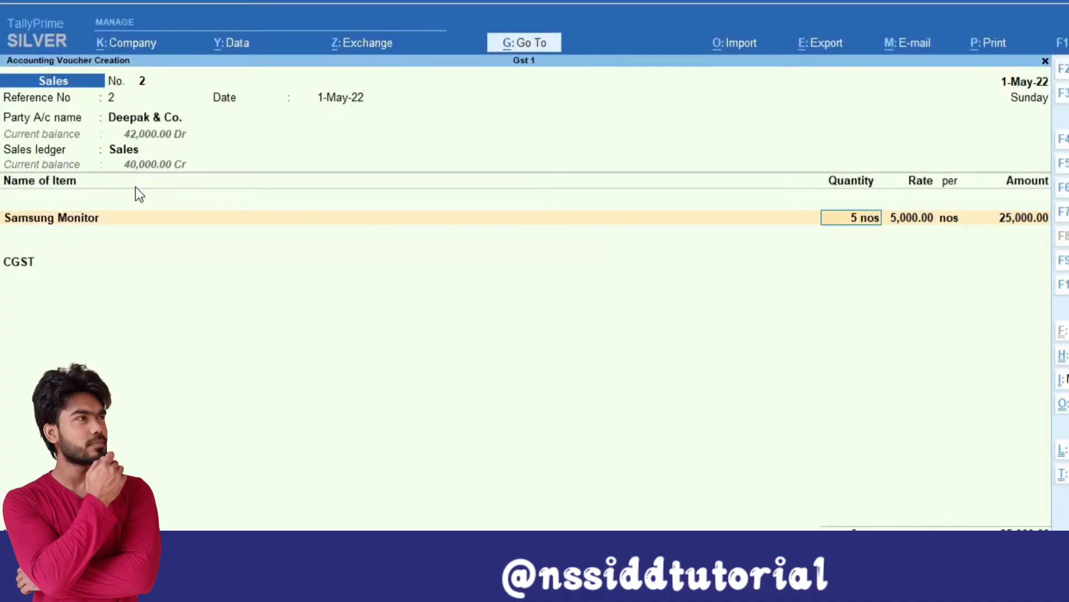
key(BackSpace)
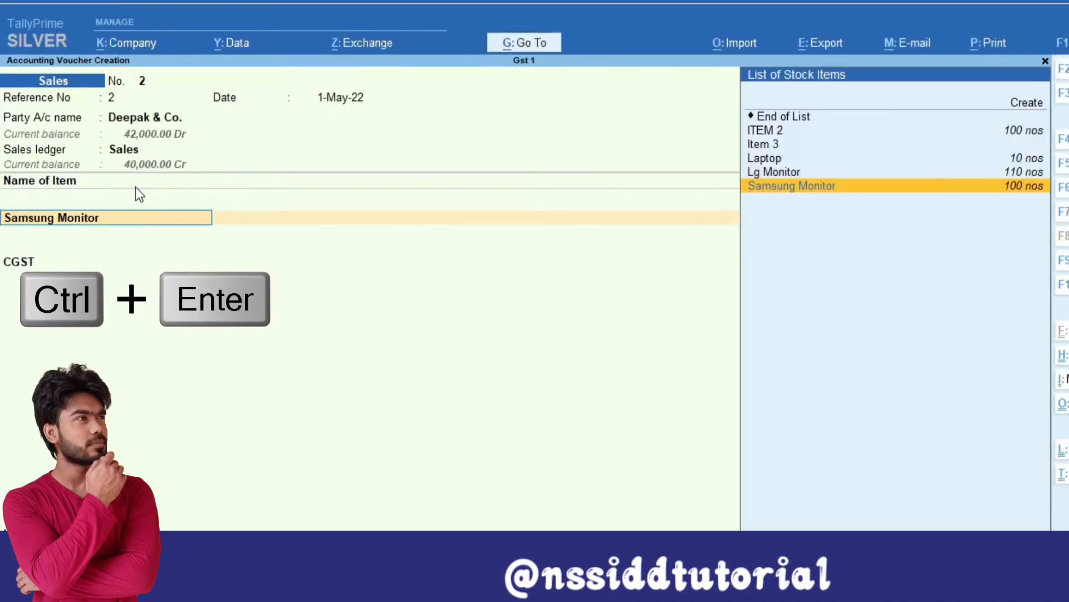
key(ctrl+Return)
key(Return)
key(Return)
key(Return)
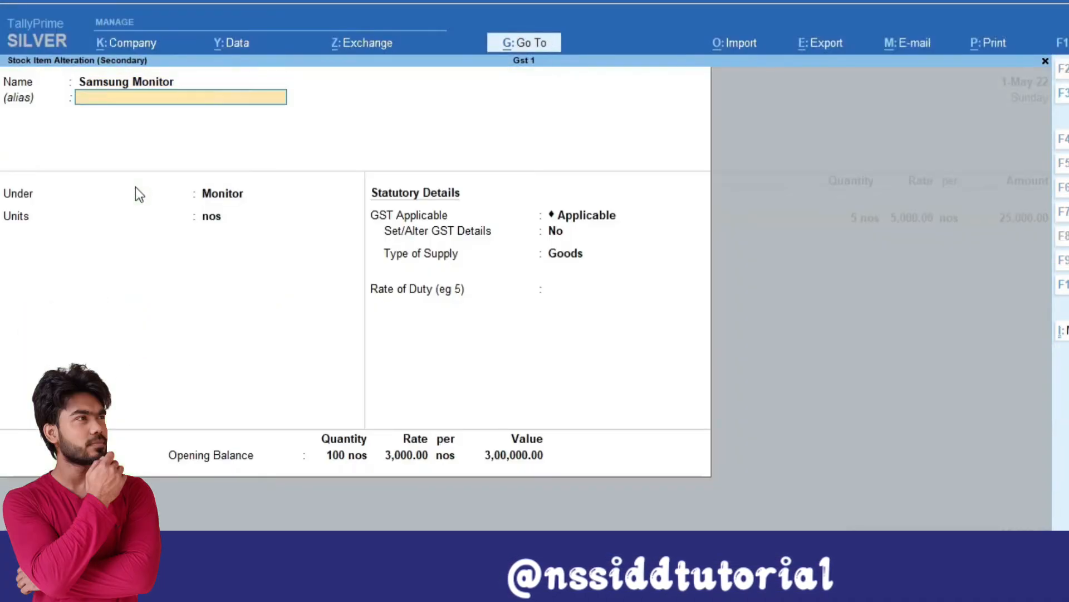
key(Return)
key(Return)
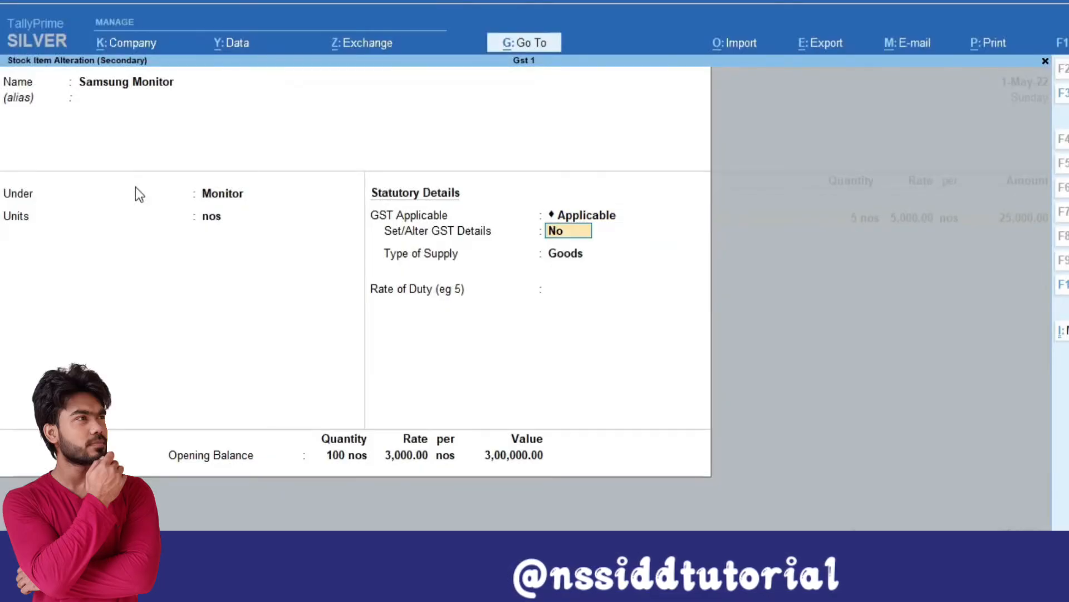
key(y)
key(Return)
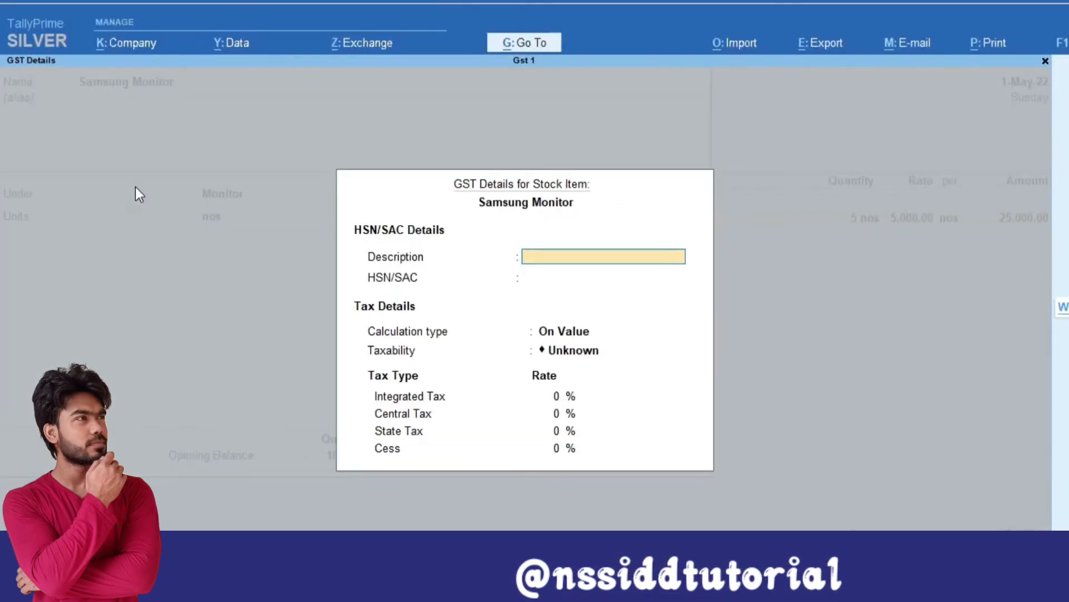
Step: Leave the HSN/SAC details blank and set the Samsung Monitor's taxability to Taxable
key(Return)
key(Return)
key(Return)
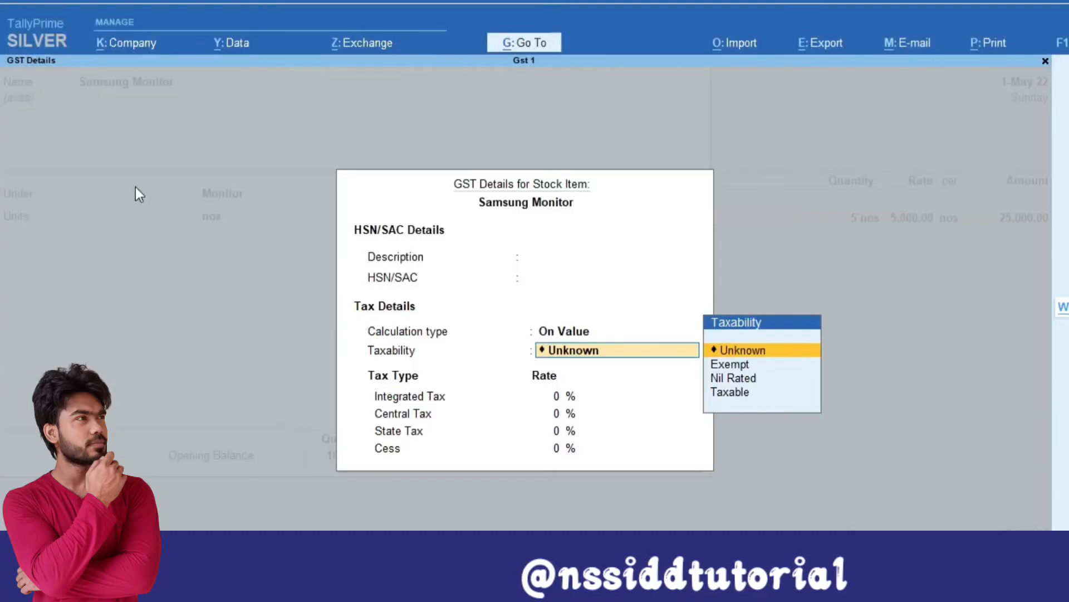
key(Down)
key(Down)
key(Down)
key(Return)
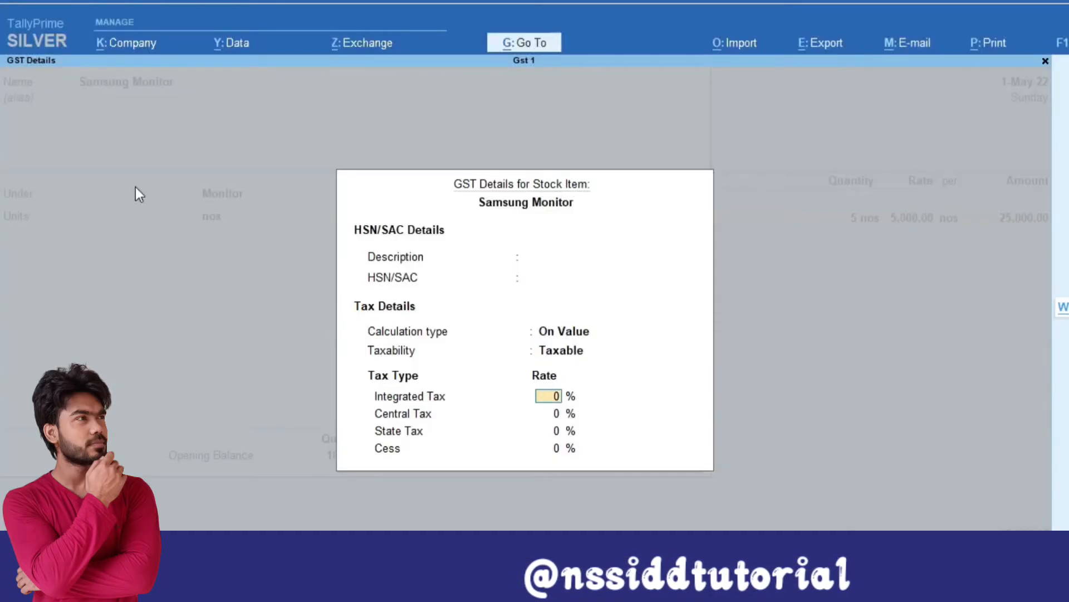
Step: Set the Samsung Monitor's integrated tax rate to 18% and save the stock item
text(18)
key(Return)
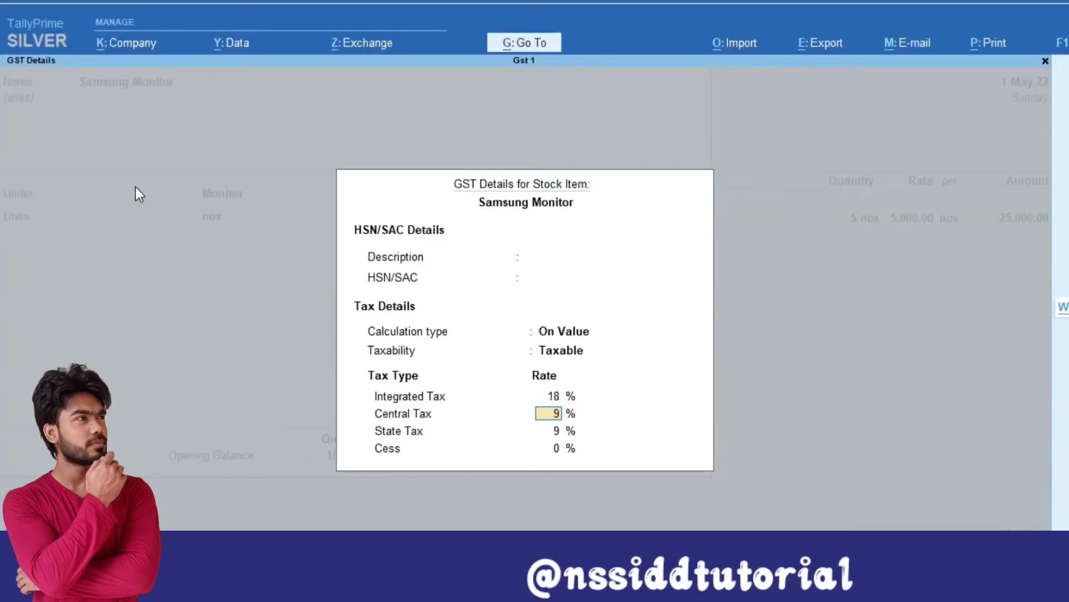
key(Return)
key(Return)
key(Return)
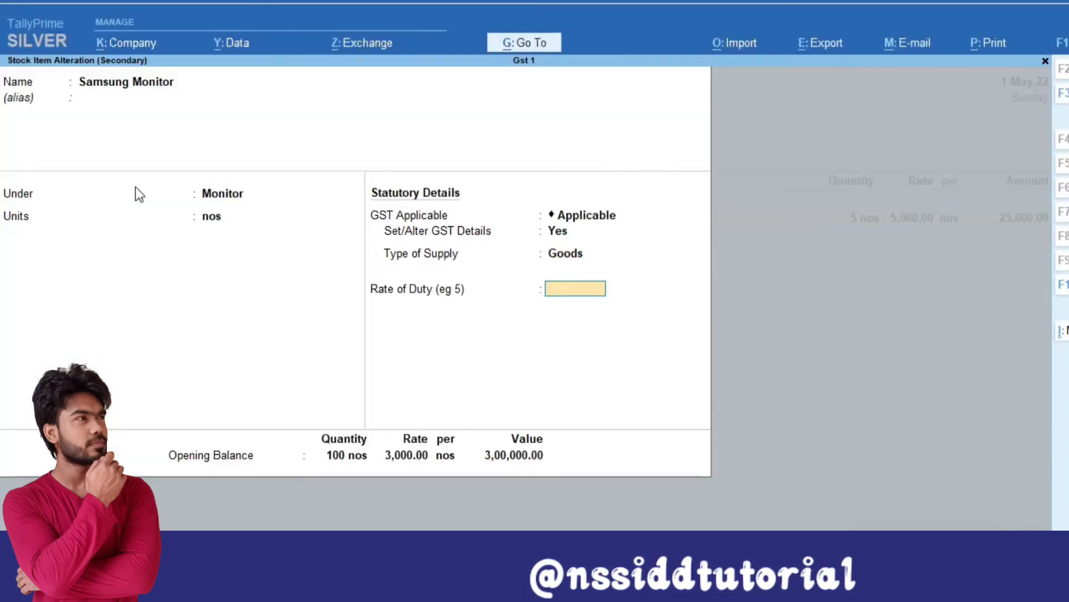
key(ctrl+a)
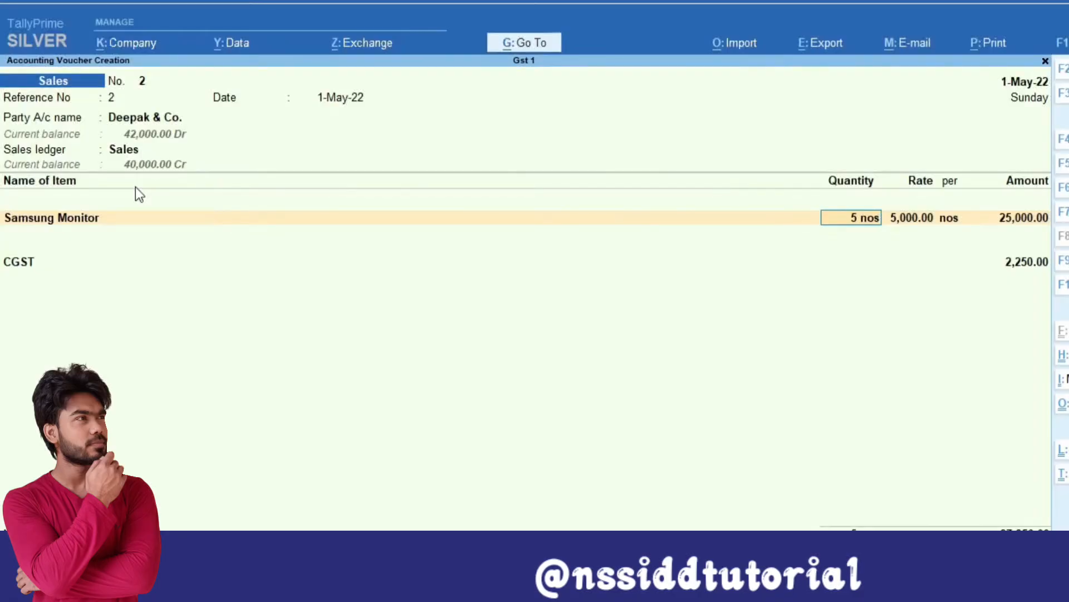
Step: Add the SGST ledger below CGST in the Samsung Monitor sale and save the voucher
key(Return)
key(Return)
key(Return)
key(Return)
key(Return)
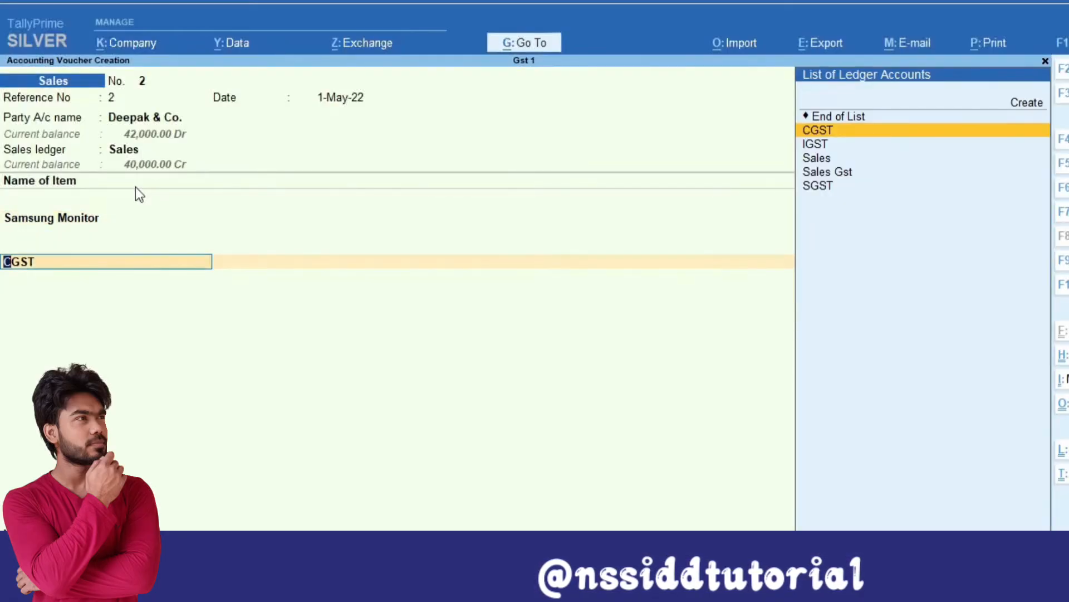
key(Return)
key(Return)
text(S)
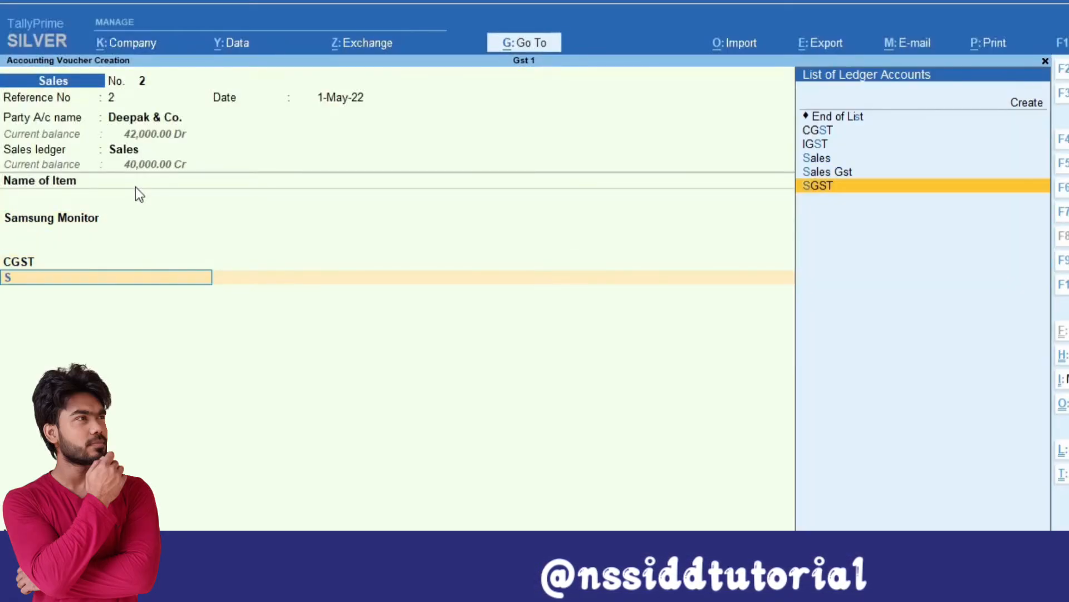
key(Return)
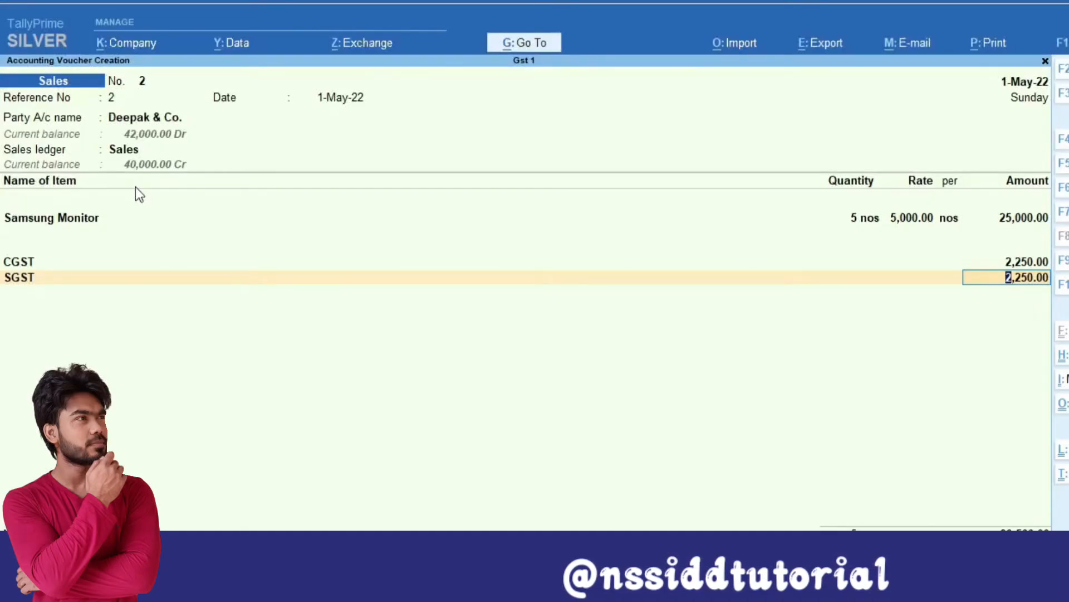
key(Return)
key(ctrl+a)
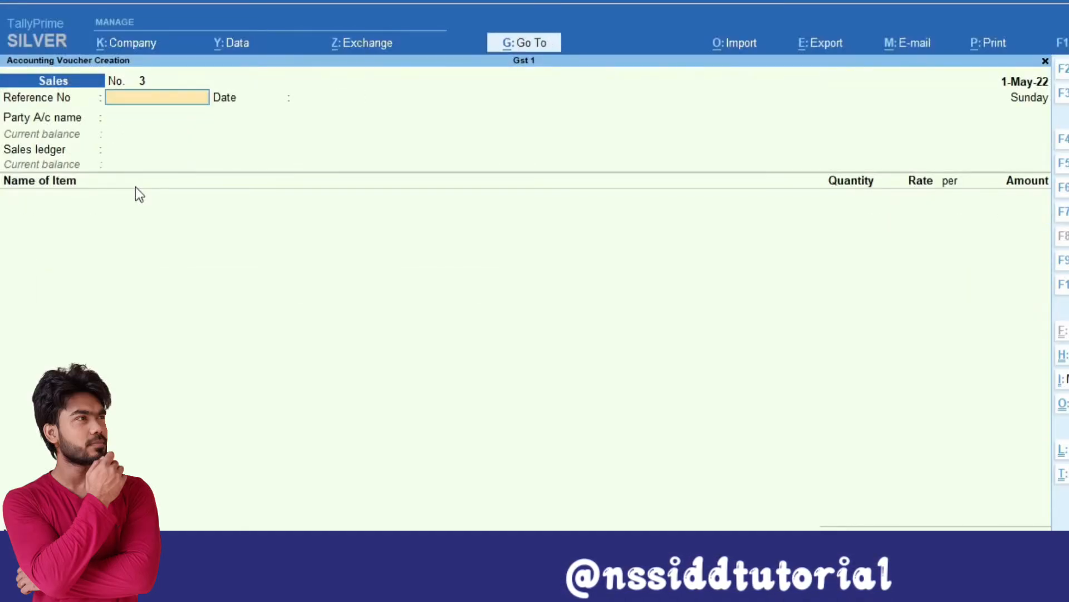
Step: Begin the third sales voucher with reference number 3, party account Durgesh & Co. and the Sales ledger
text(3)
key(Return)
key(Return)
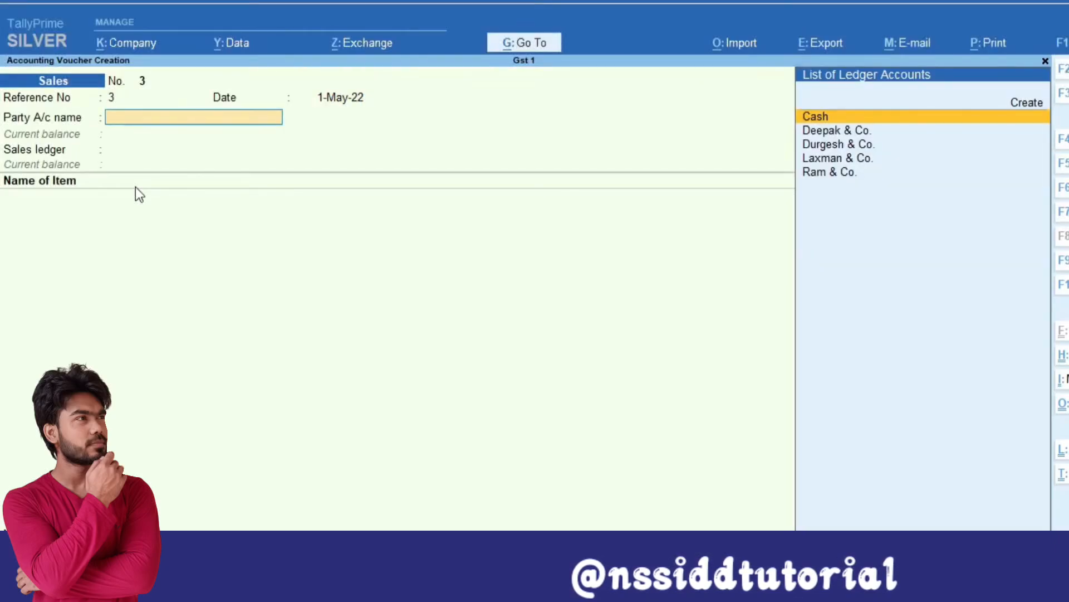
key(Down)
key(Down)
key(Return)
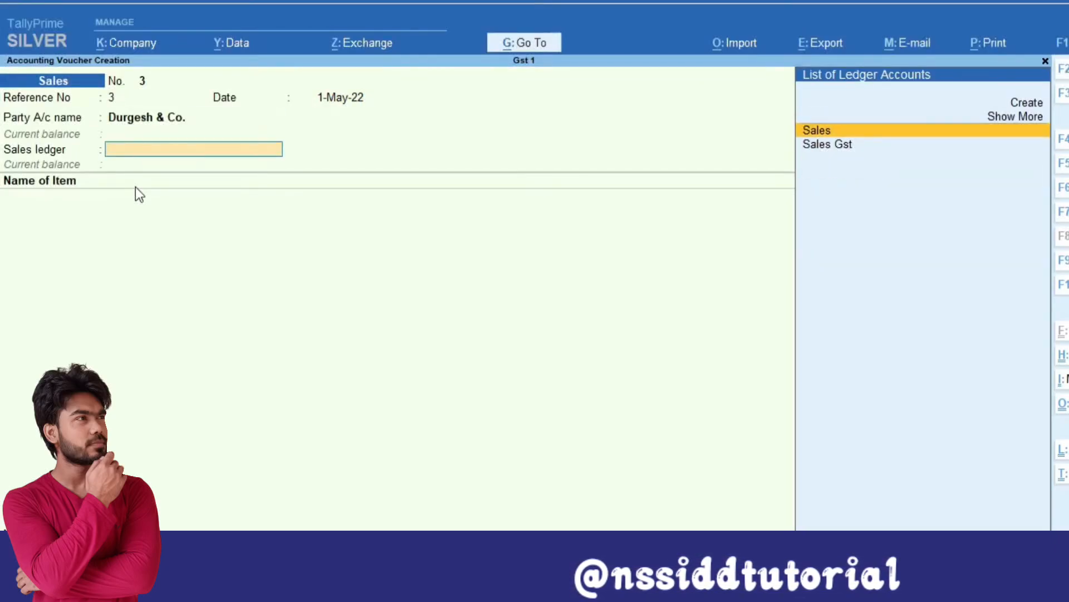
key(Return)
key(Return)
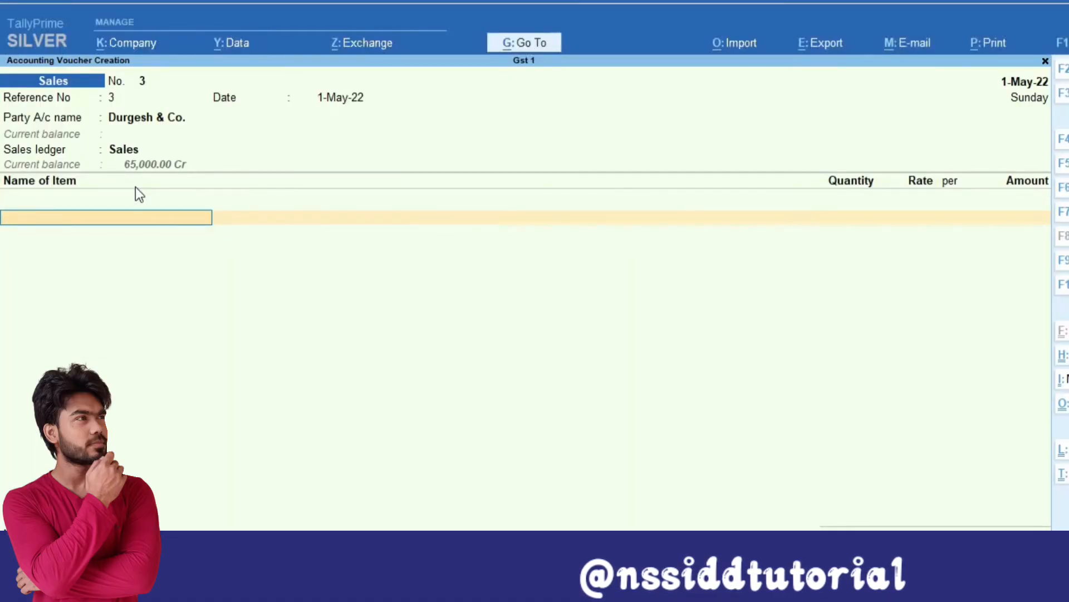
Step: Add the stock item Lg Monitor with quantity 10 nos at a rate of 4,000 and finish the item list
text(l)
key(Down)
key(Down)
key(Return)
text(10)
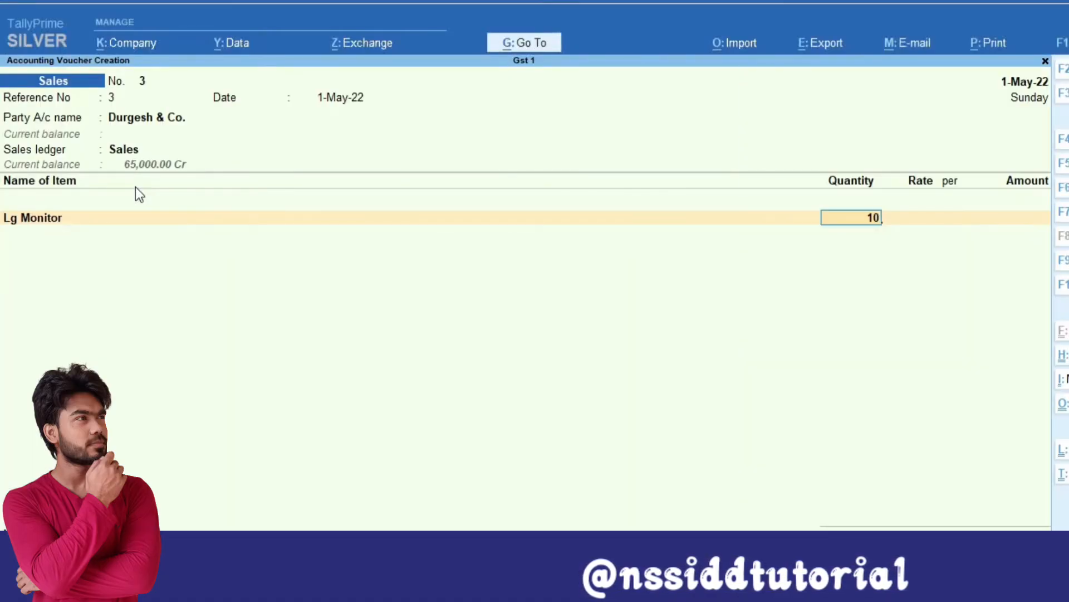
key(Return)
key(Return)
key(Return)
key(Return)
Step: Try the CGST ledger below the Lg Monitor line and examine the detailed GST tax analysis of the sale
text(c)
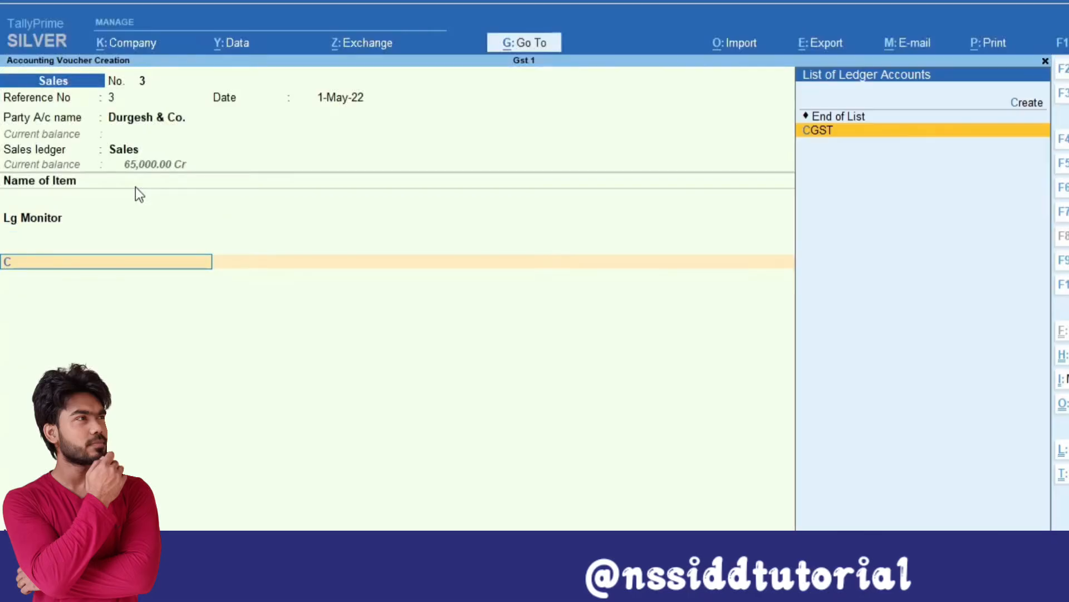
key(Return)
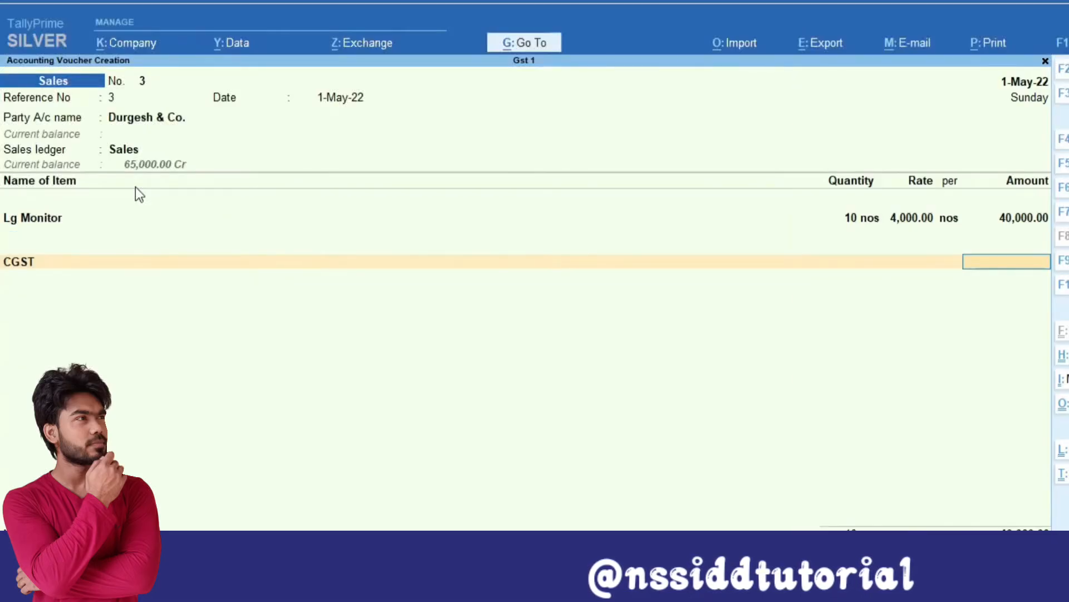
key(alt+a)
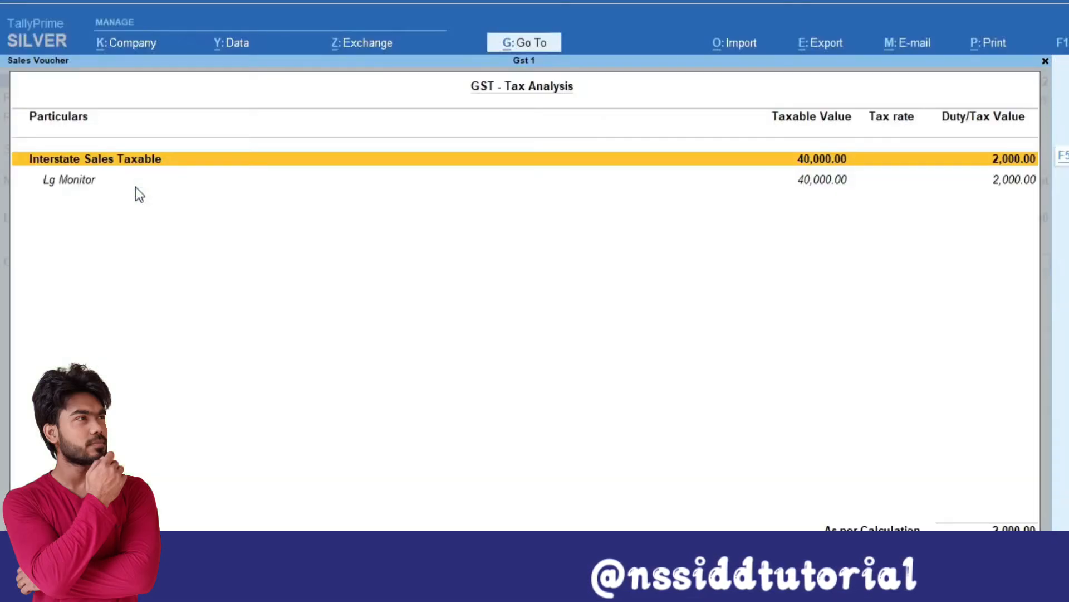
key(alt+f5)
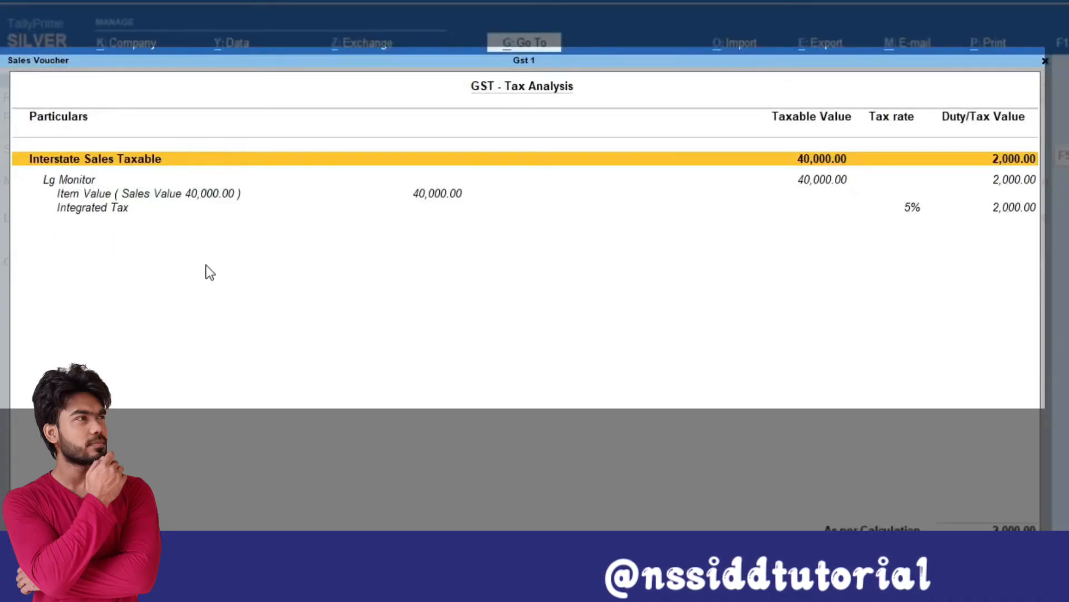
key(Escape)
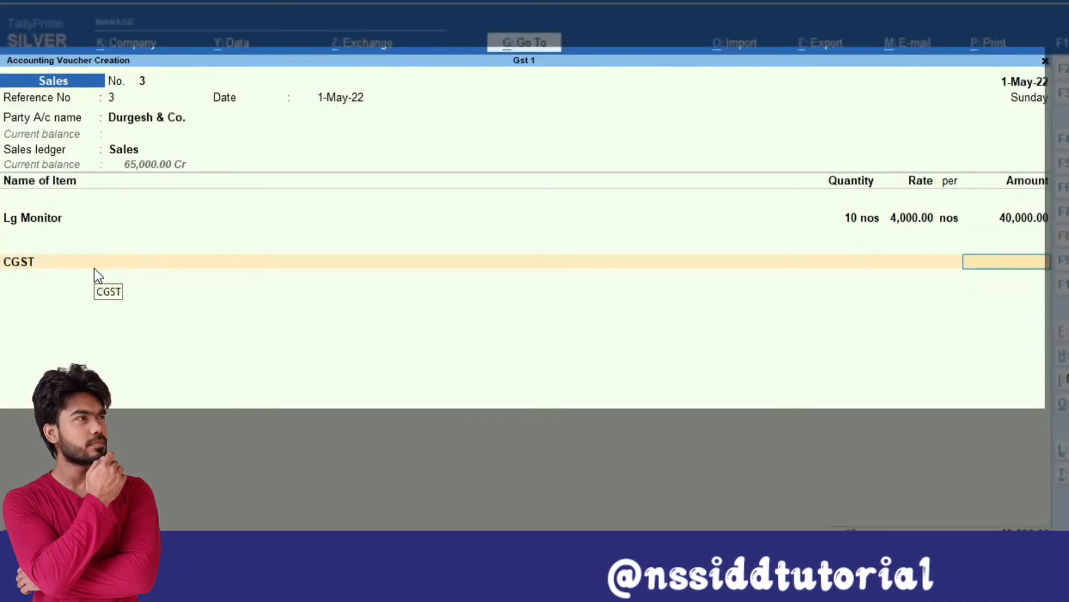
Step: Replace the CGST ledger below the Lg Monitor line with IGST
key(BackSpace)
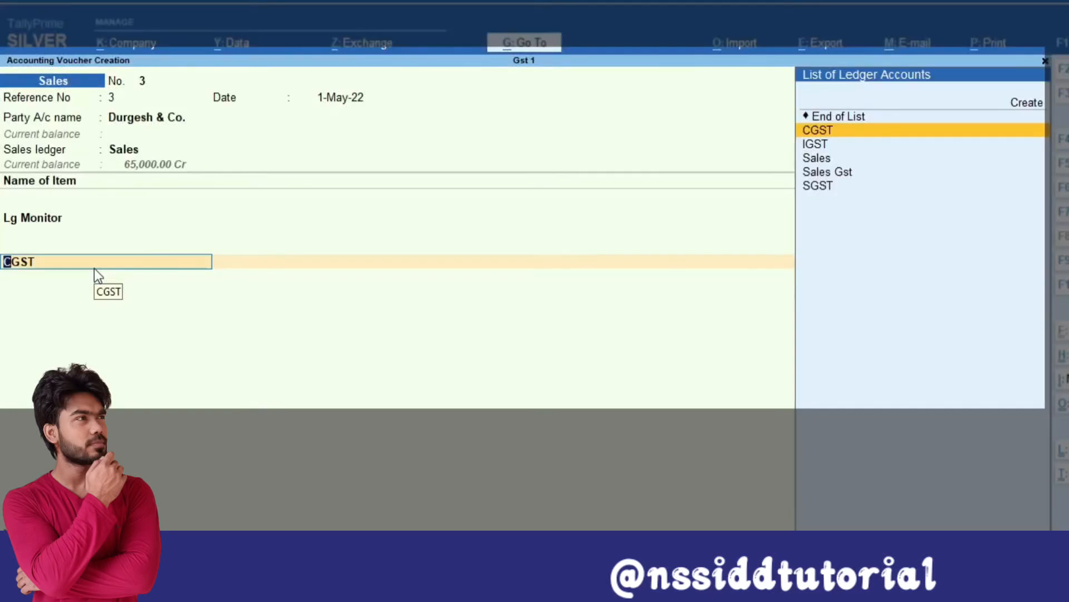
key(Down)
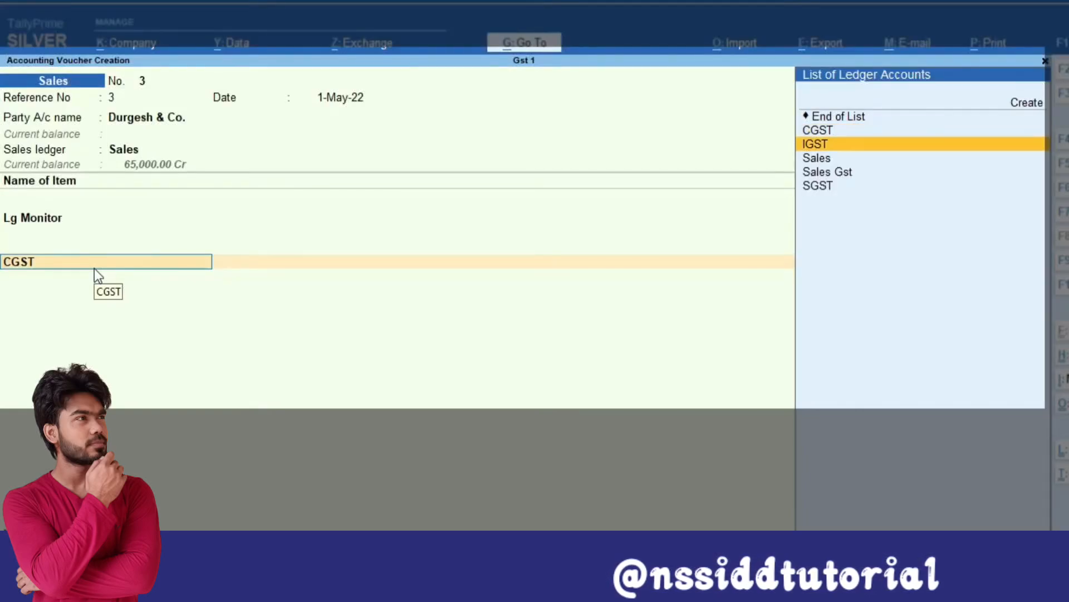
key(Return)
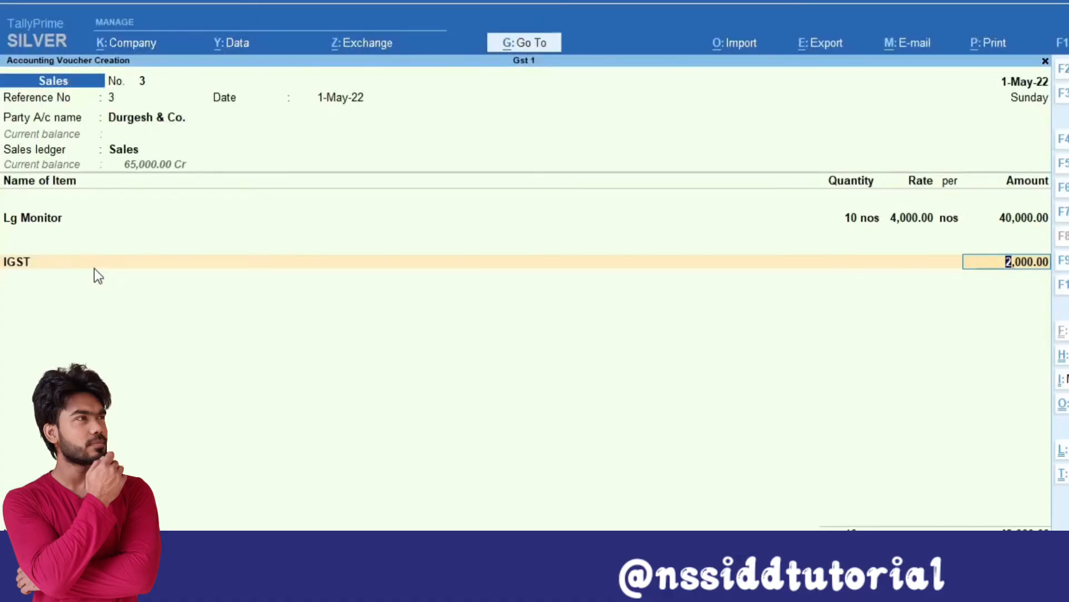
Step: Go back to the voucher's party account and open the Durgesh & Co. ledger for alteration
key(BackSpace)
key(BackSpace)
key(BackSpace)
key(BackSpace)
key(BackSpace)
key(BackSpace)
key(BackSpace)
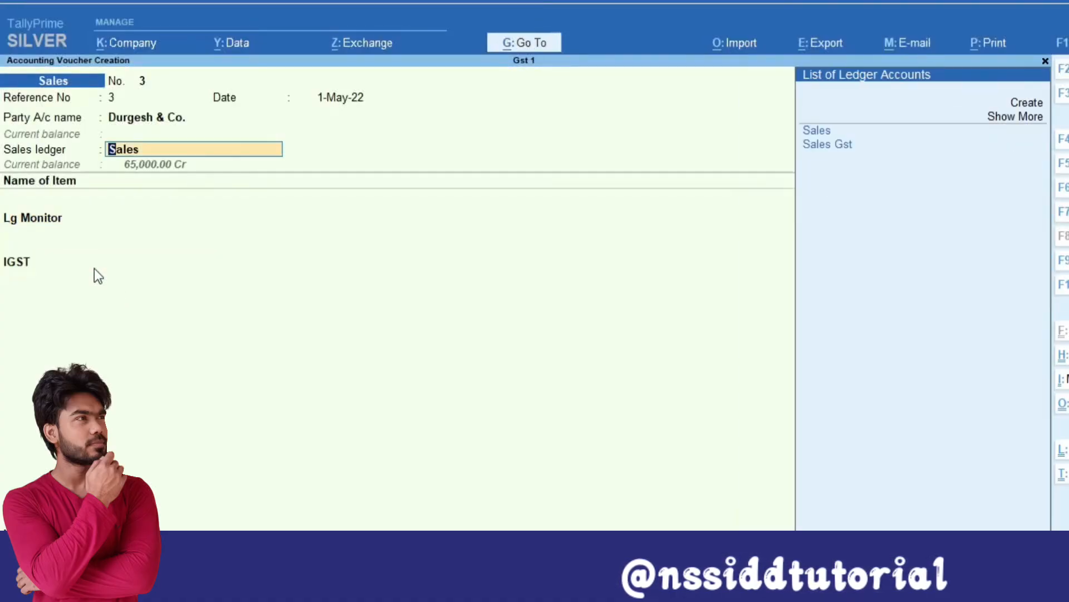
key(ctrl+Return)
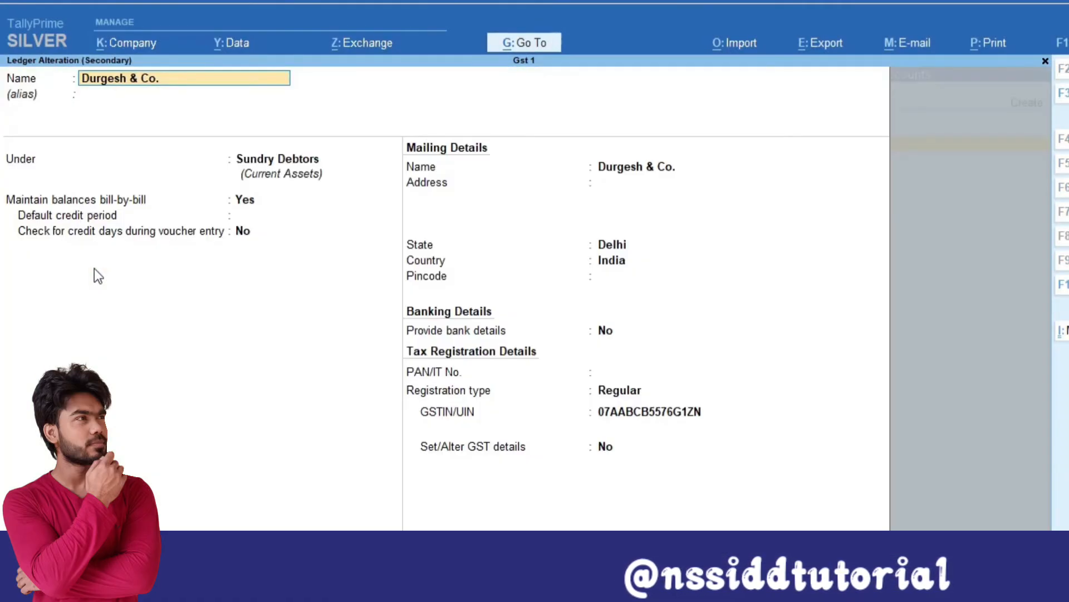
Step: Examine the state, registration type and GSTIN of the Durgesh & Co. ledger, and quit it without saving
key(Return)
key(Return)
key(Return)
key(Return)
key(Return)
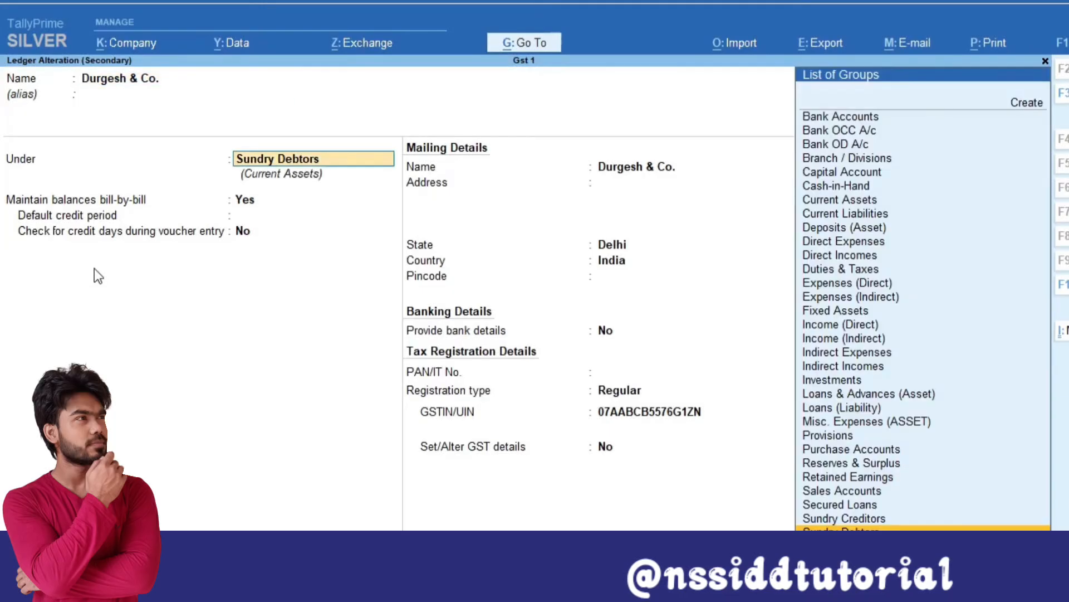
key(Return)
key(Return)
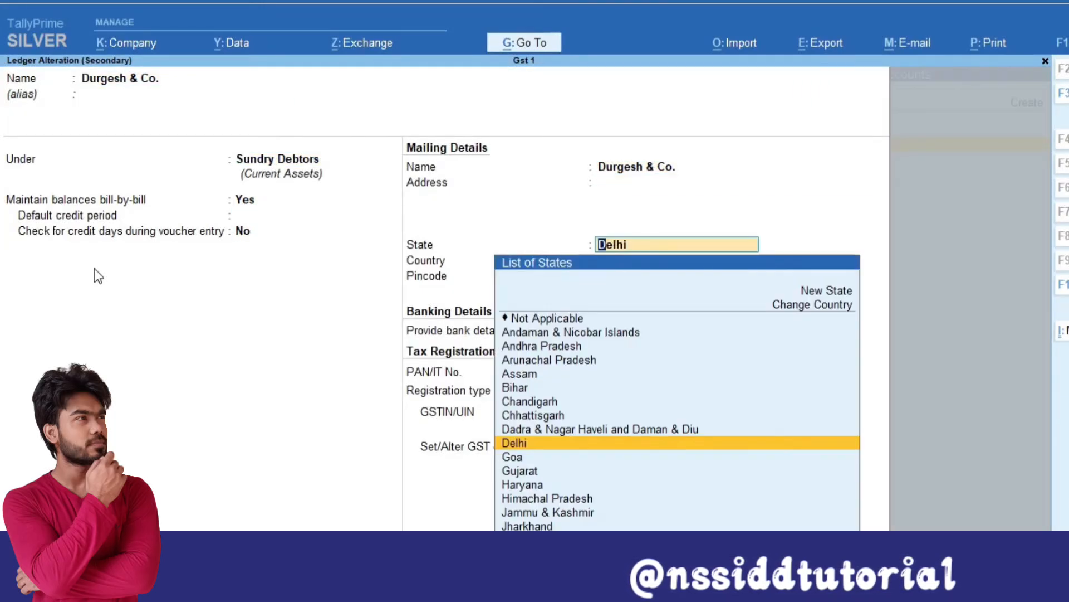
key(Return)
key(Return)
key(Return)
key(Return)
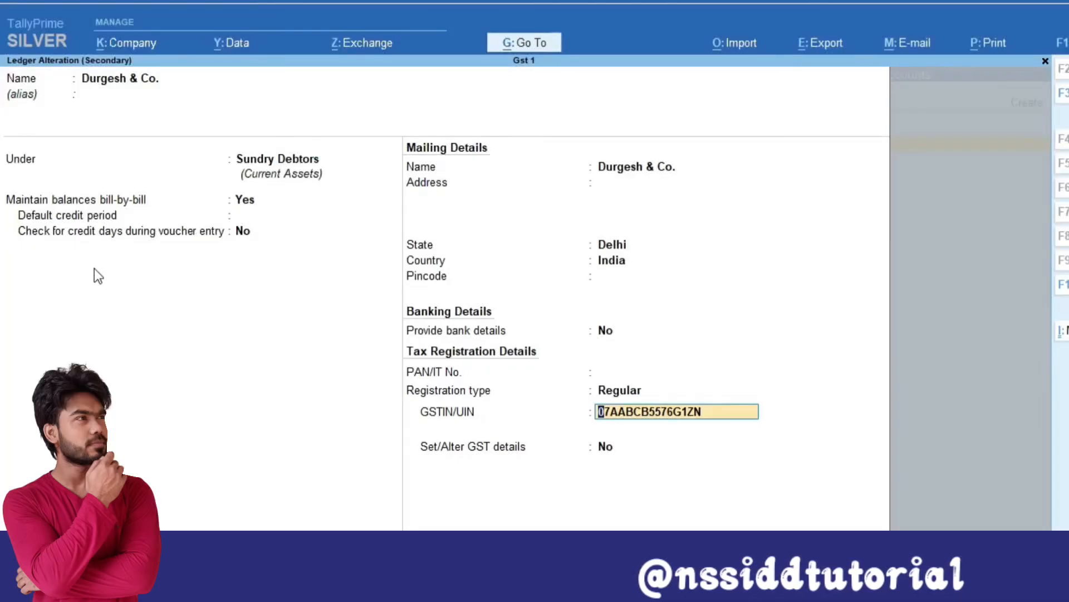
key(BackSpace)
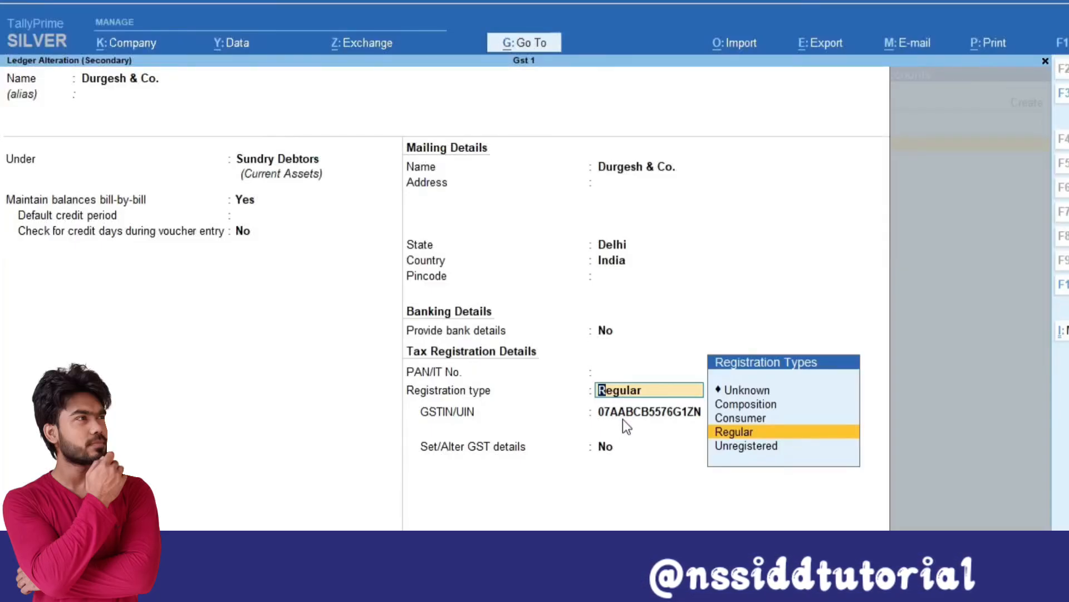
key(Escape)
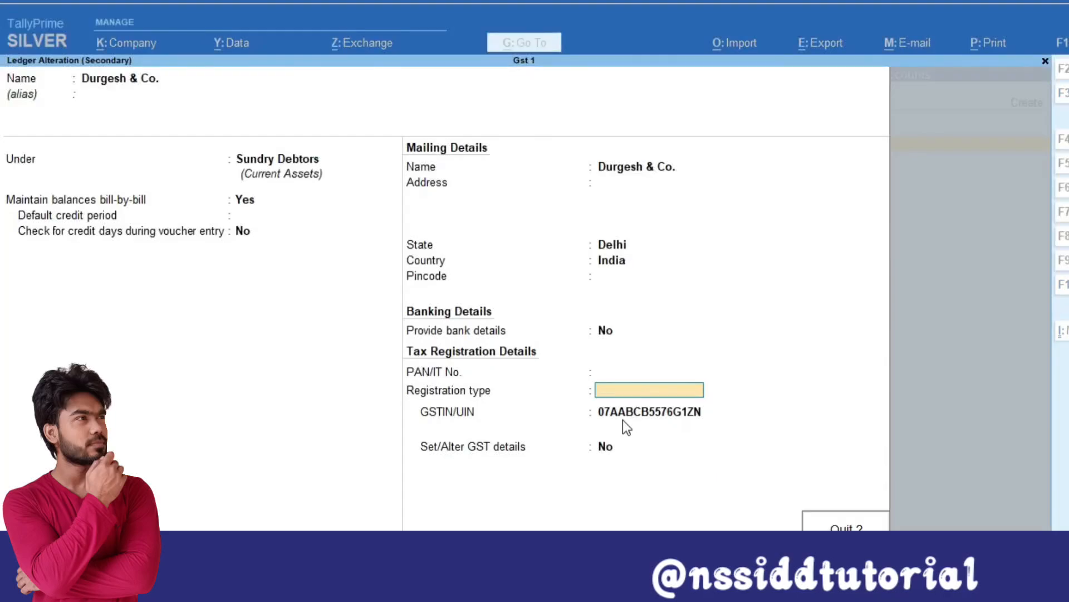
key(y)
key(Return)
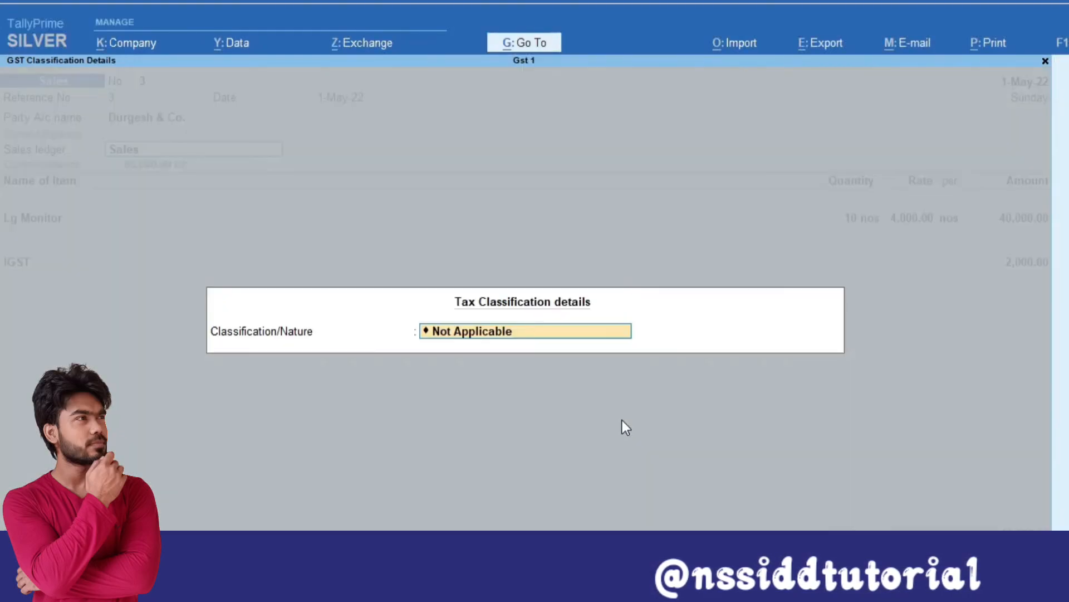
Step: Advance past the tax classification and the Lg Monitor line to the IGST entry, and open the IGST ledger for alteration
key(Return)
key(Return)
key(Return)
key(Return)
key(Return)
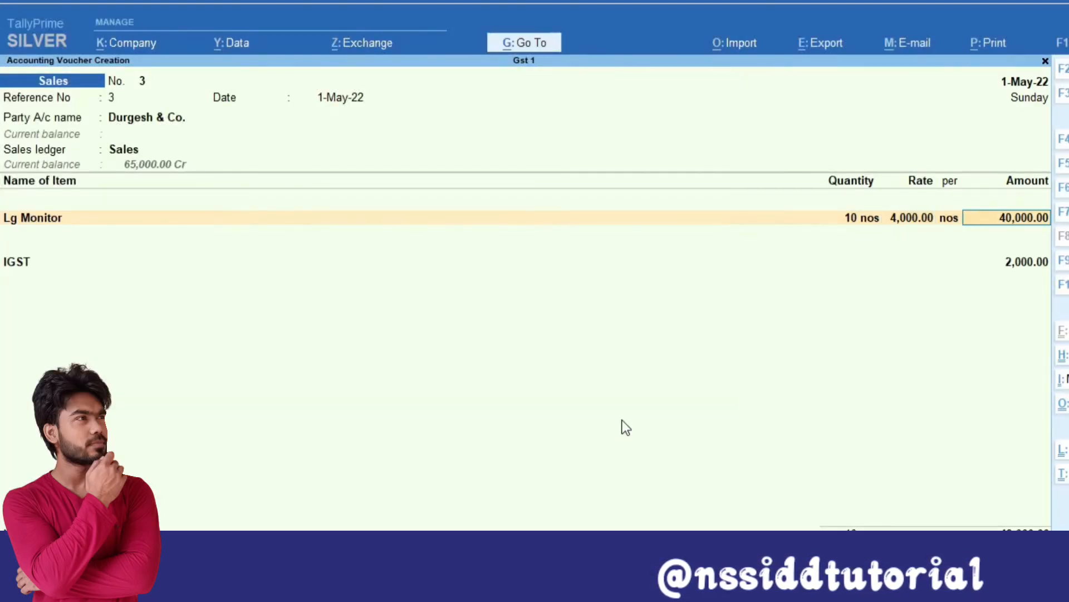
key(Return)
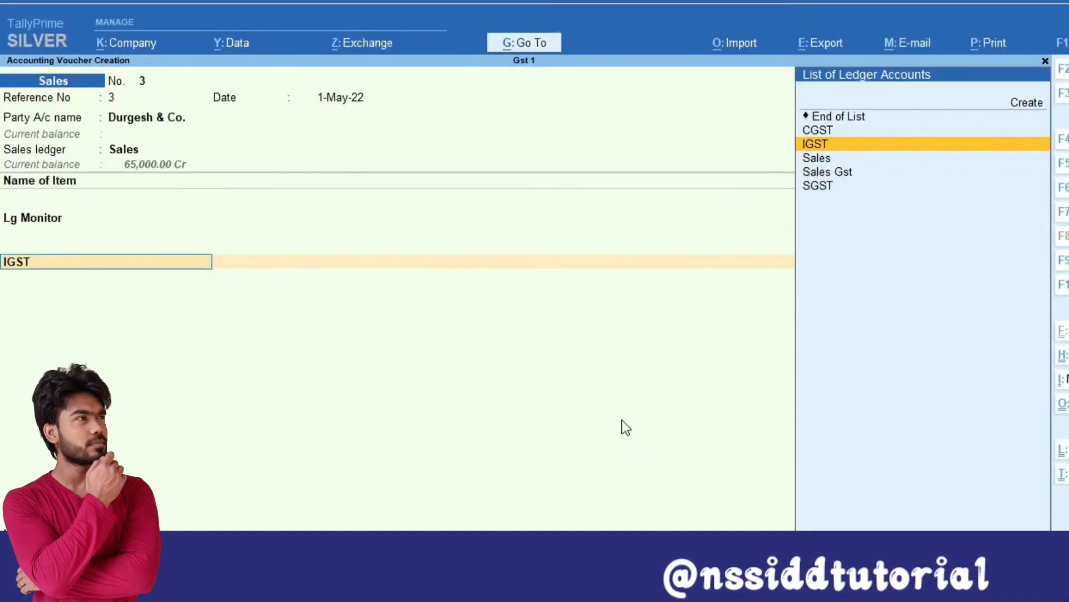
key(ctrl+Return)
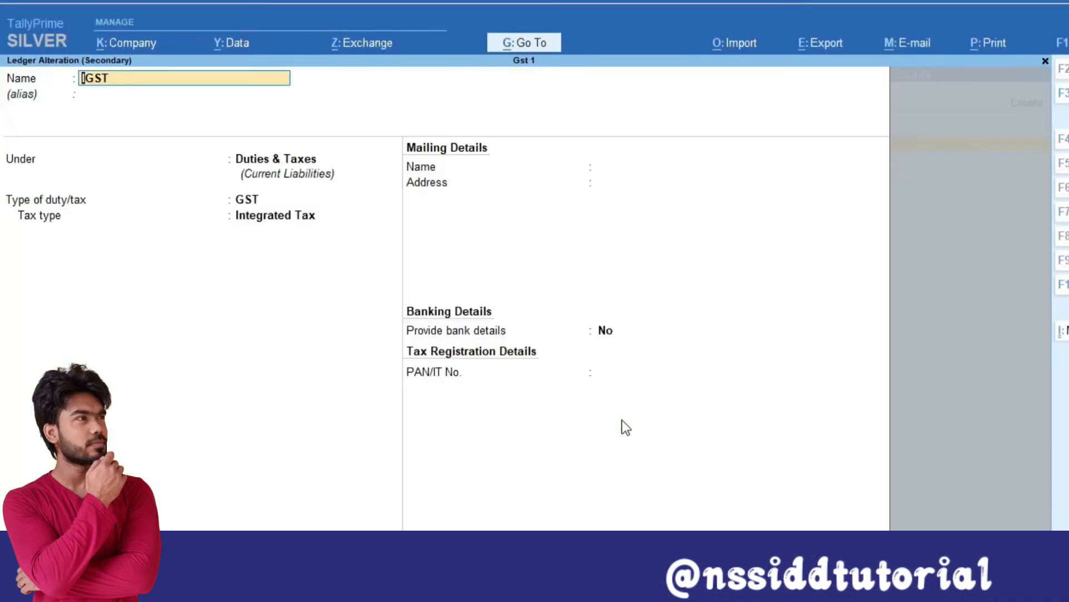
Step: Examine the IGST ledger's group, type of duty and available tax types, and return to the voucher without changing the ledger
key(Return)
key(Return)
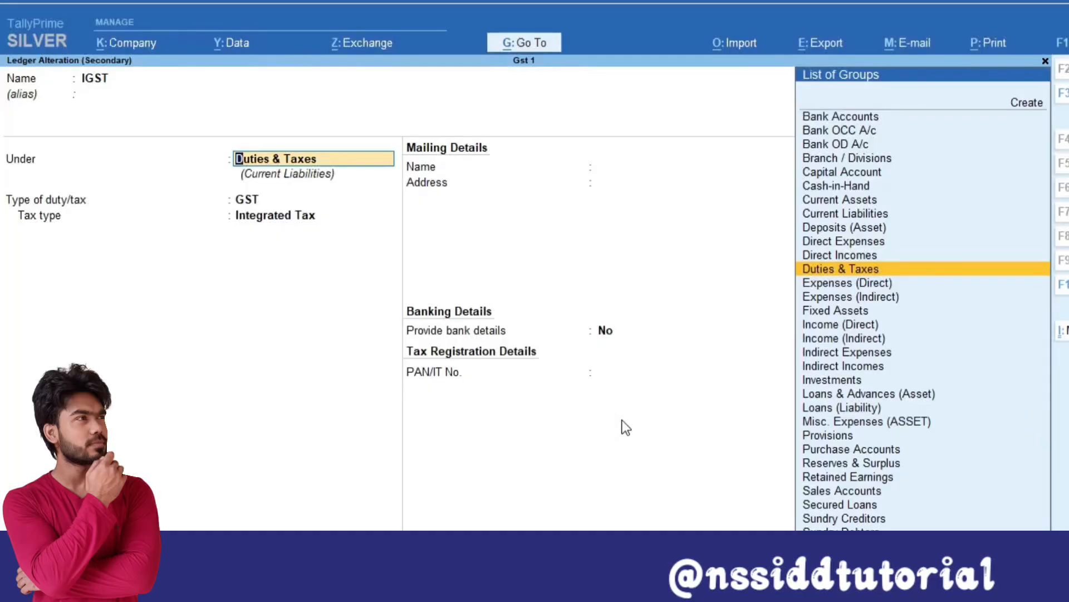
key(Return)
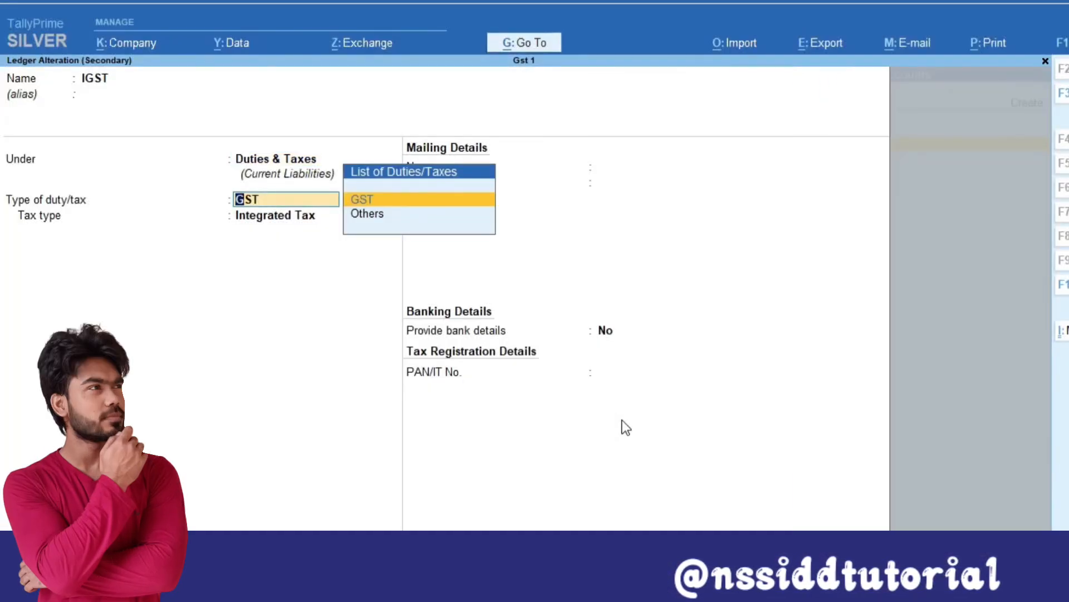
key(Return)
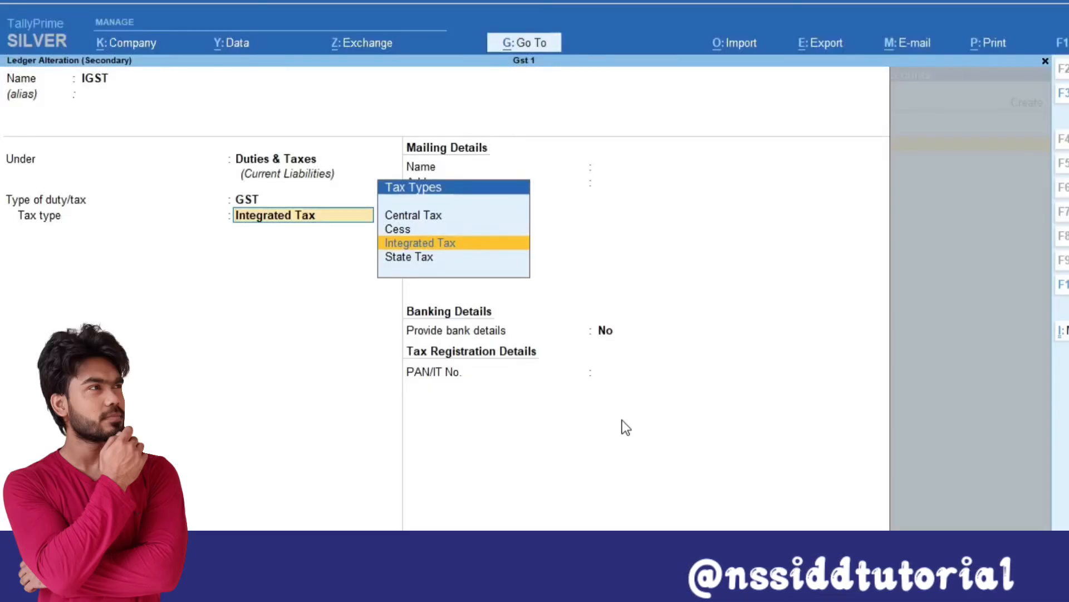
key(Up)
key(Up)
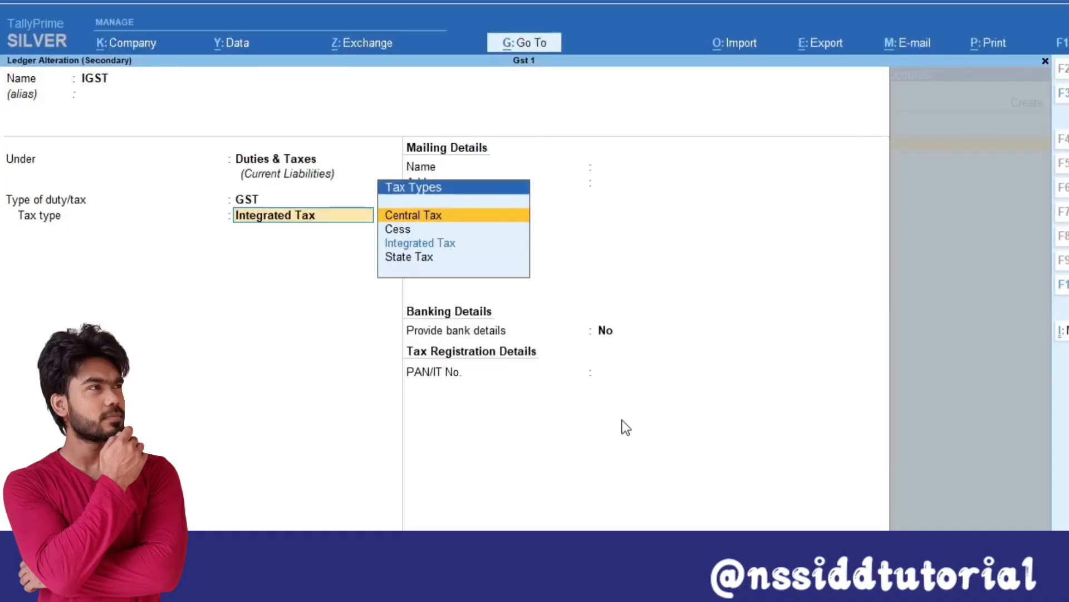
key(BackSpace)
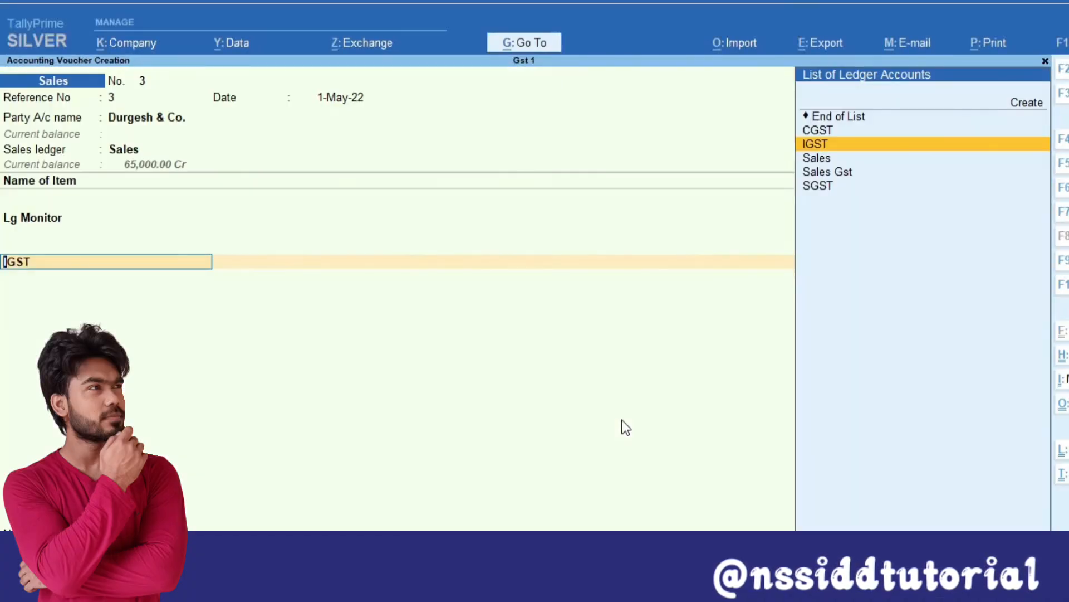